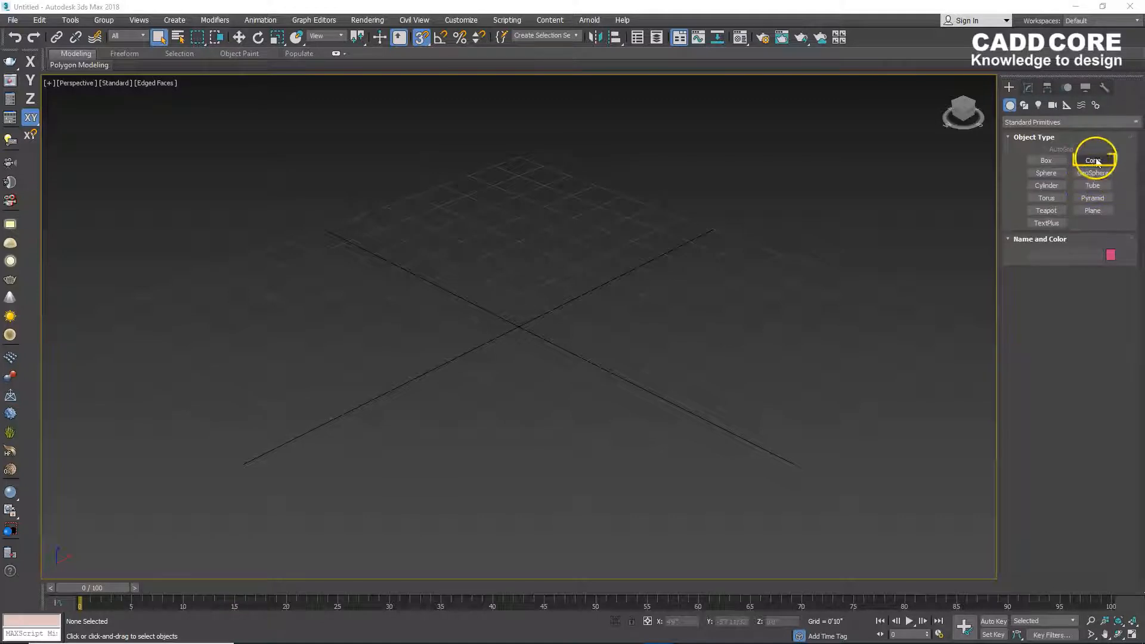
Create a pointed cone behind the grid centre with a base radius of about 2'5 21/32" and a height of about 5'10".
left_click(1095, 161)
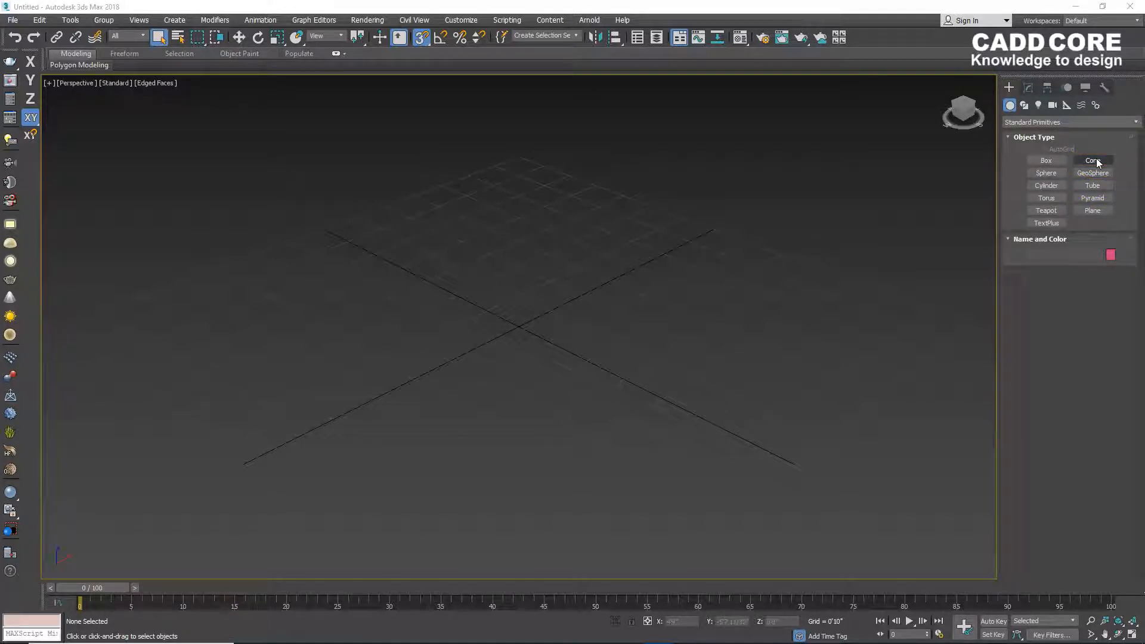
left_click(1094, 160)
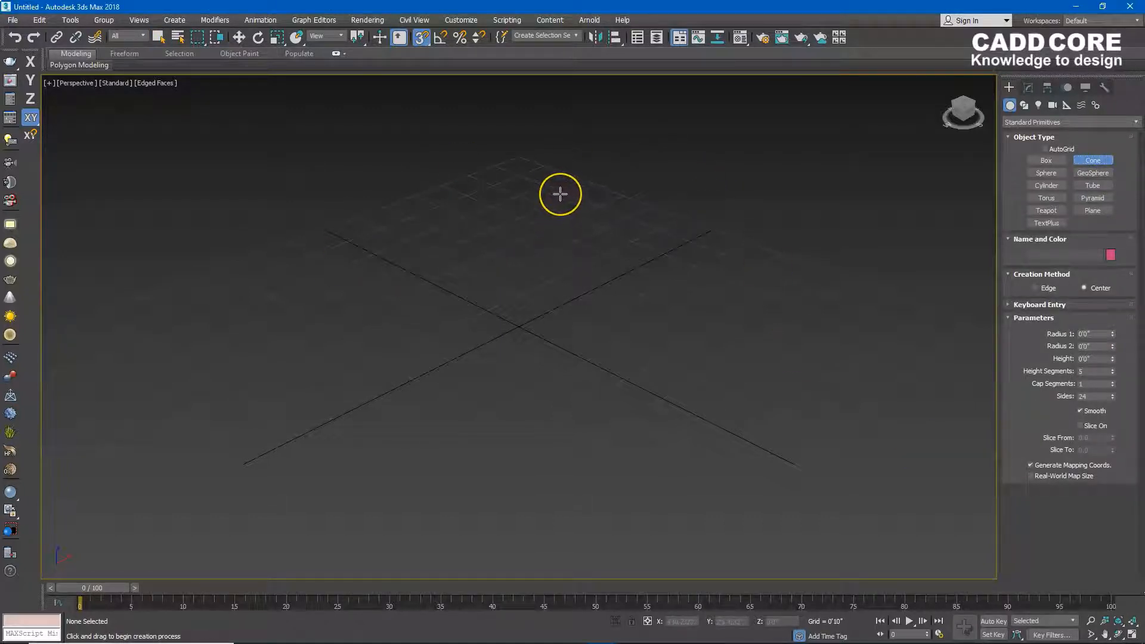
left_click_drag(560, 194, 562, 241)
scroll(560, 179, "down", 3)
middle_click_drag(558, 178, 566, 295)
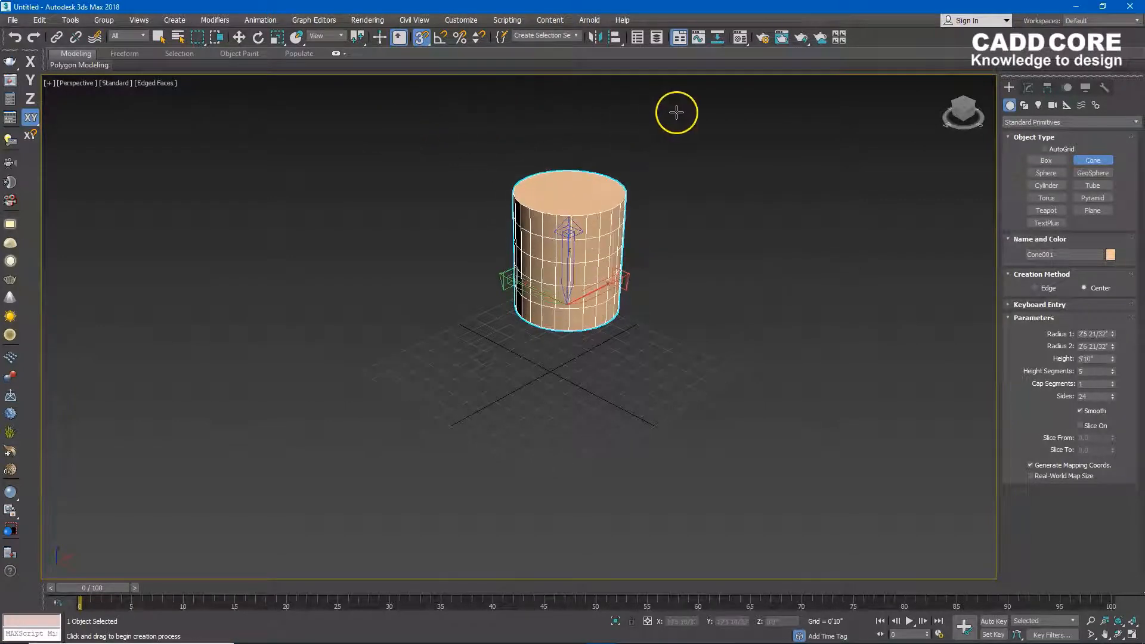
left_click(701, 112)
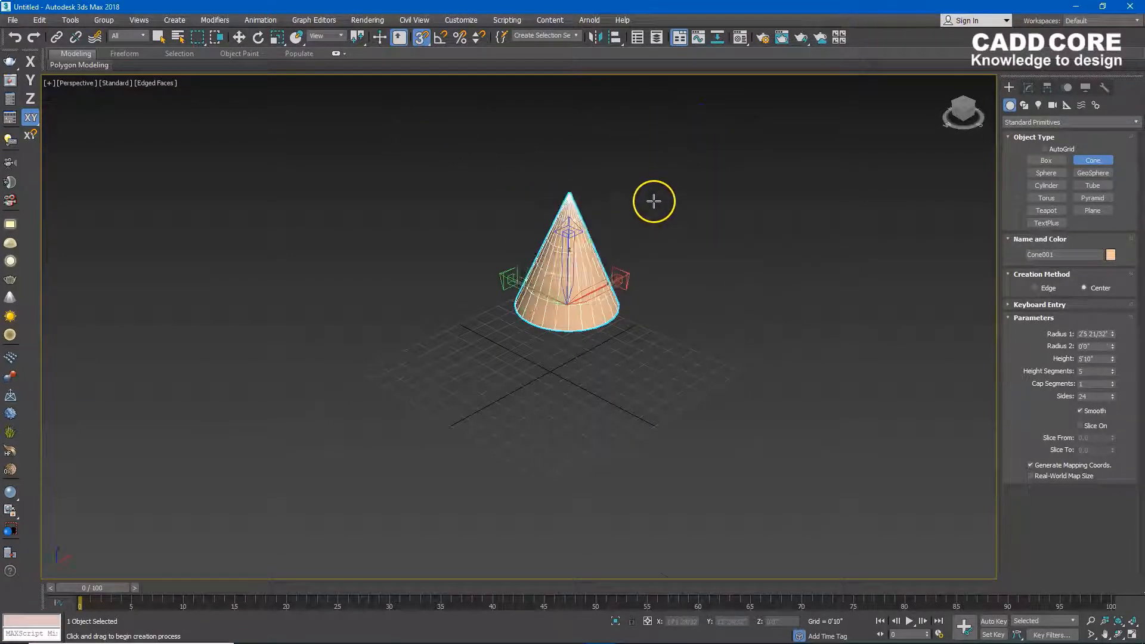
scroll(631, 228, "up", 3)
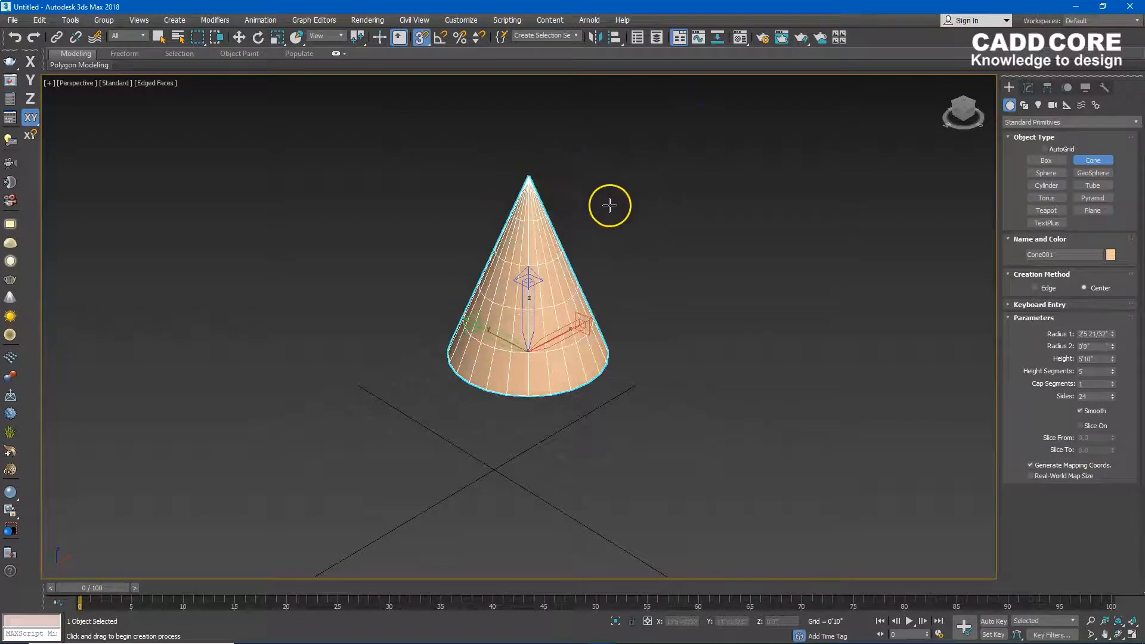
left_click(614, 215)
right_click(641, 197)
key("w")
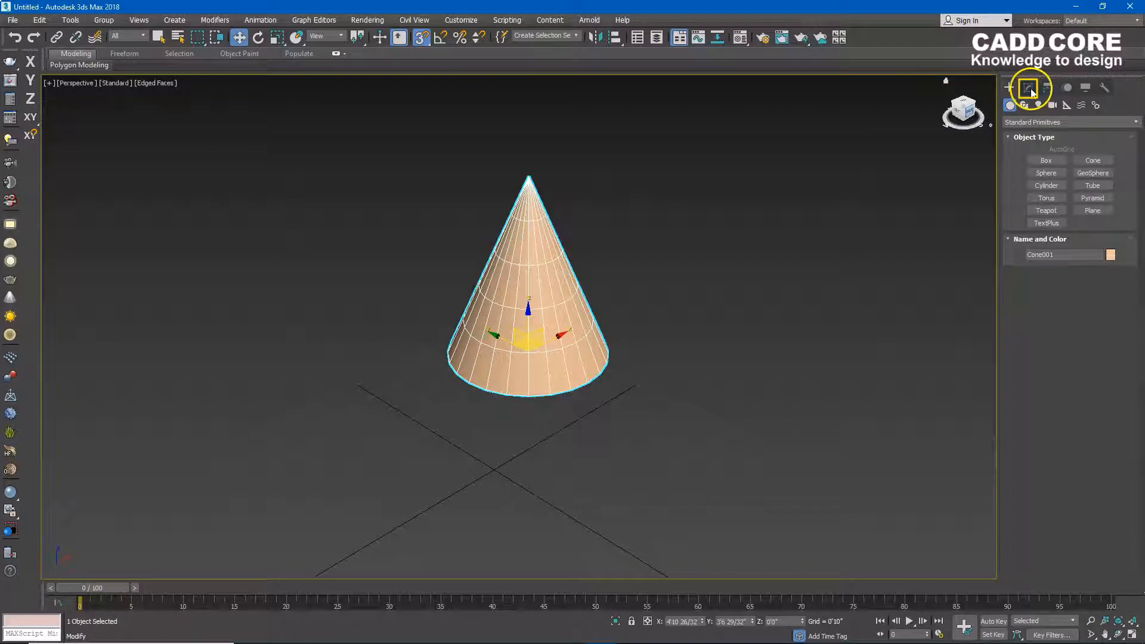
Turn off snapping and resize the cone to Radius 1 about 3'8 6/32", Radius 2 about 1'8 12/32" and height about 7'5 19/32".
left_click(1030, 88)
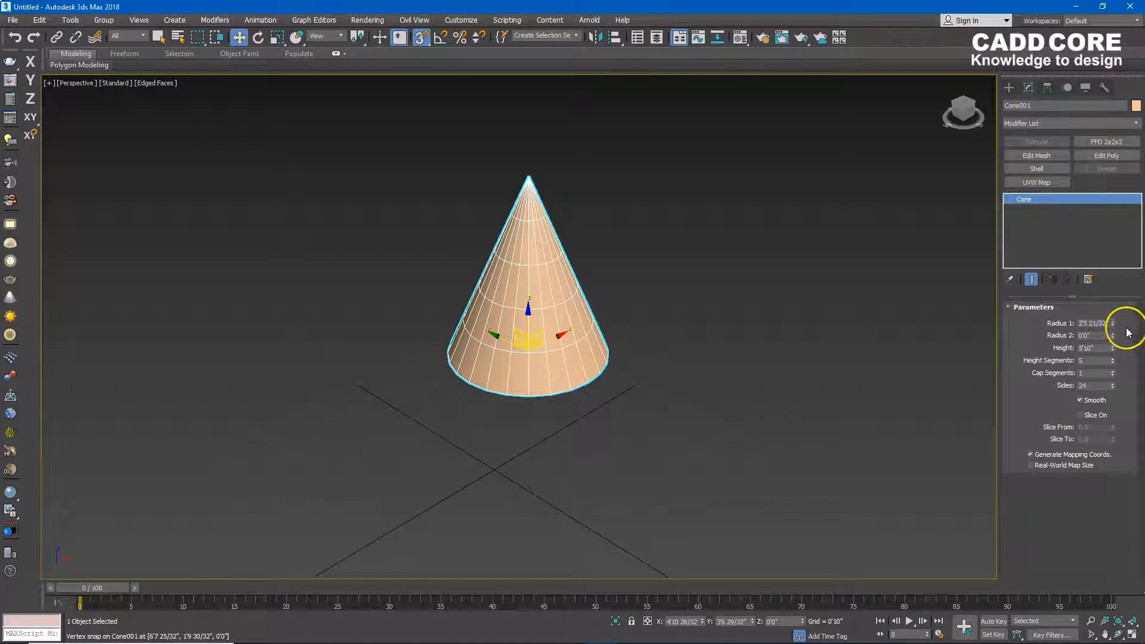
left_click(421, 37)
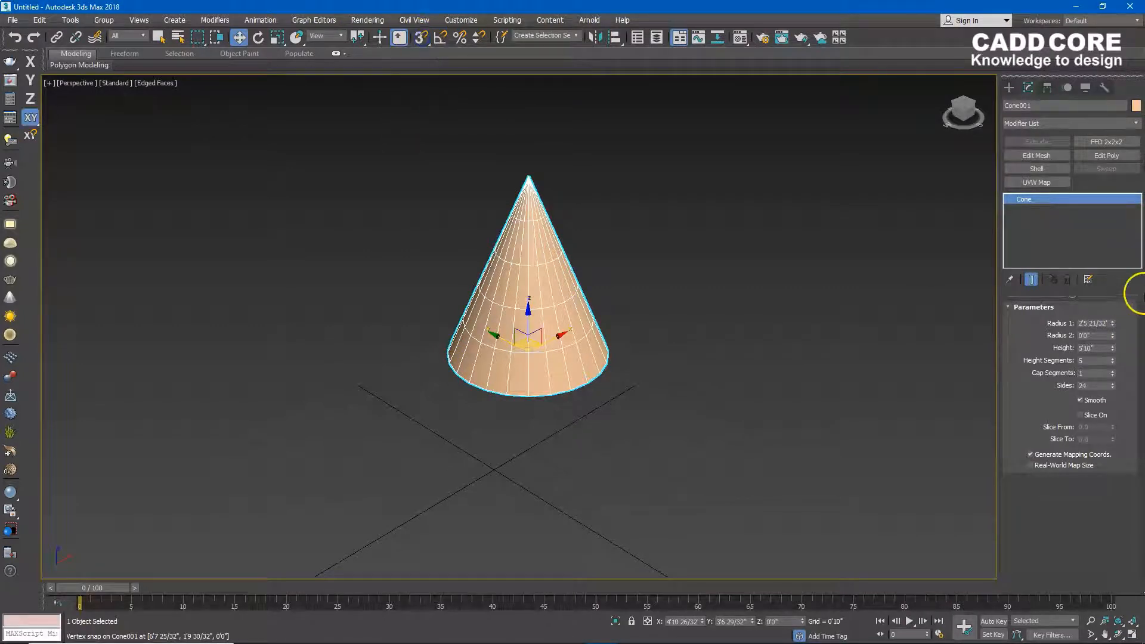
left_click(1113, 321)
left_click_drag(1114, 323, 1111, 292)
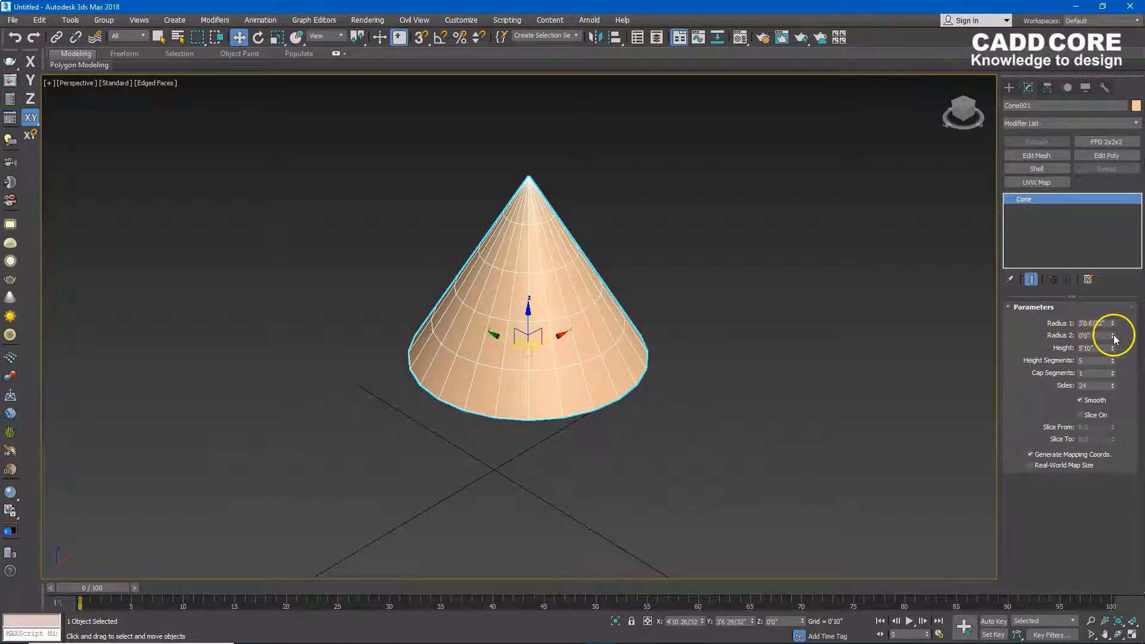
left_click_drag(1113, 337, 1027, 605)
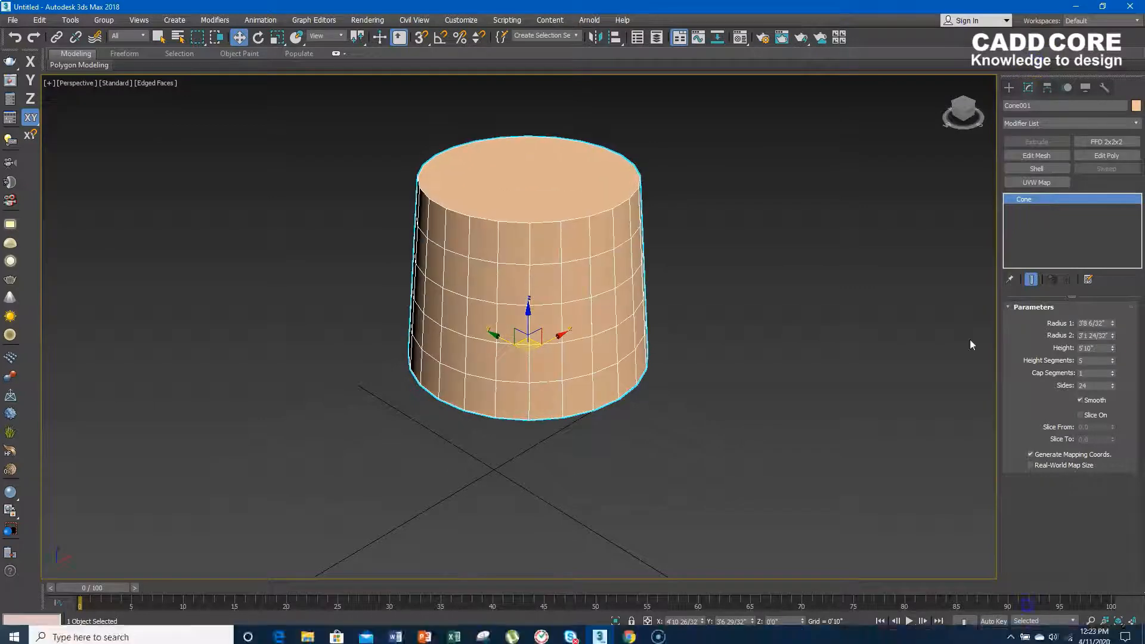
left_click_drag(1112, 346, 1100, 370)
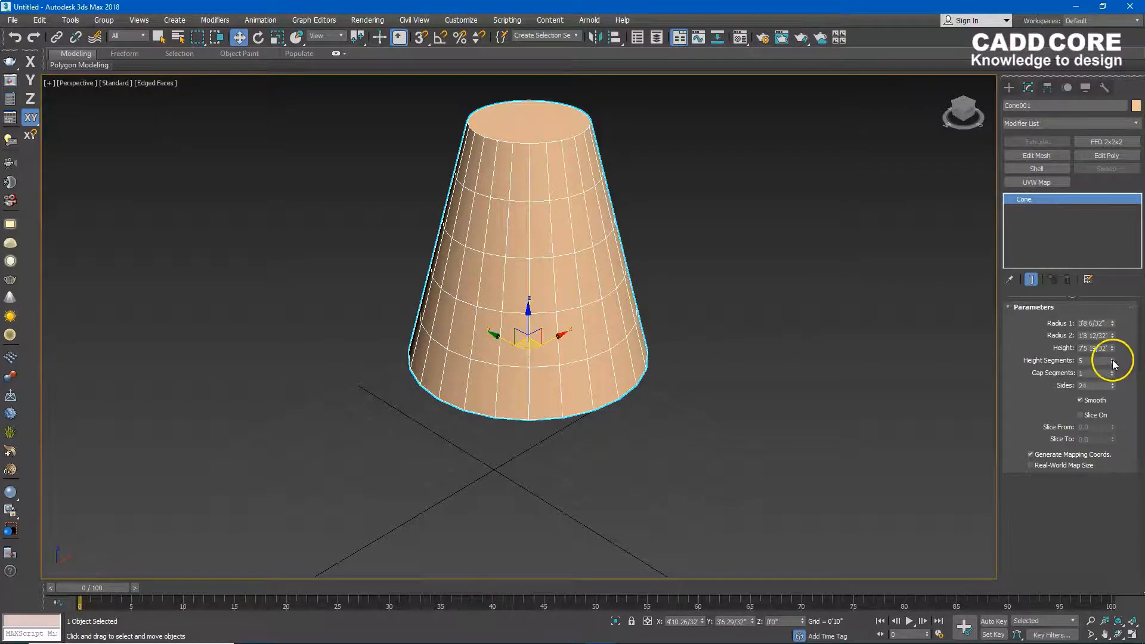
Set the cone's height segments to 8 and its cap segments to 2.
mouse_move(1113, 360)
left_mouse_down()
mouse_move(1105, 311)
mouse_move(1098, 364)
left_mouse_up()
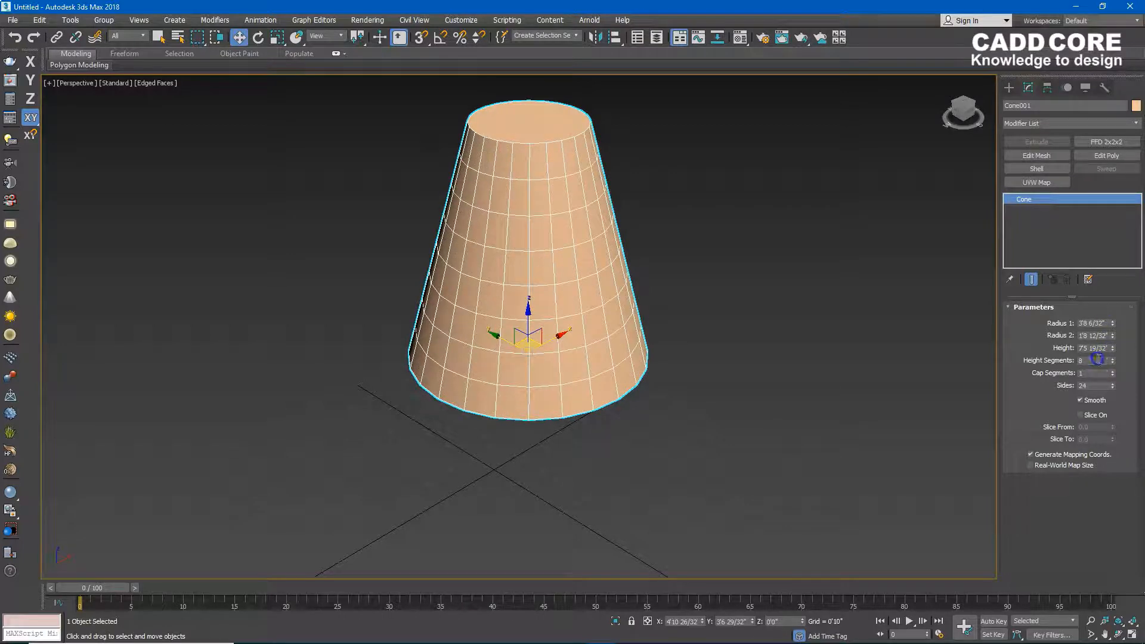
scroll(546, 263, "up", 5)
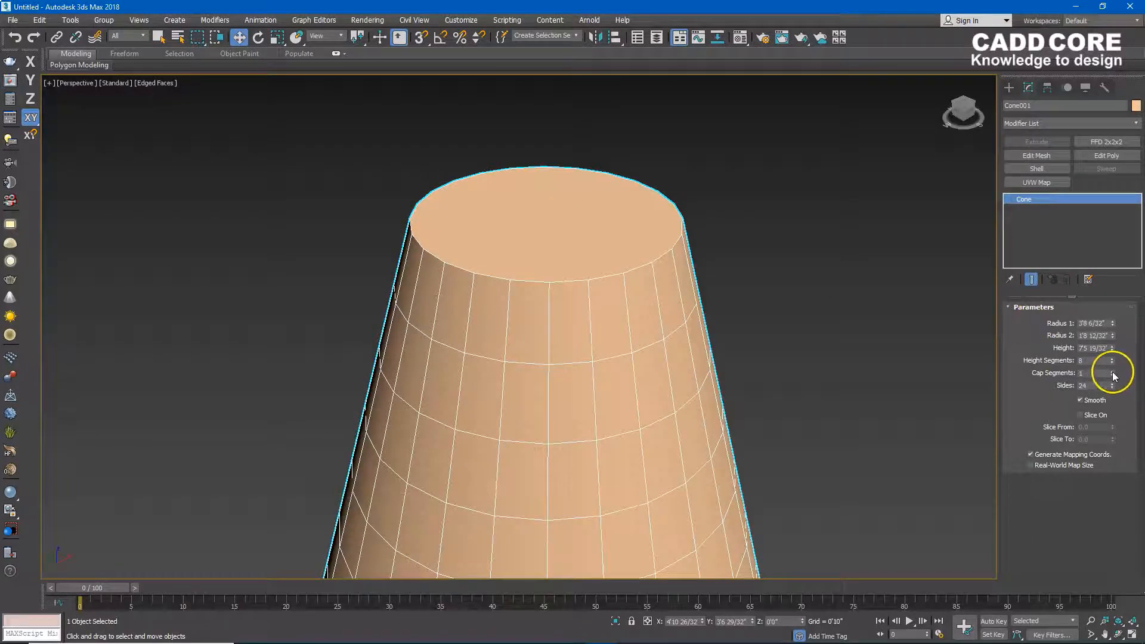
left_click_drag(1112, 371, 1111, 372)
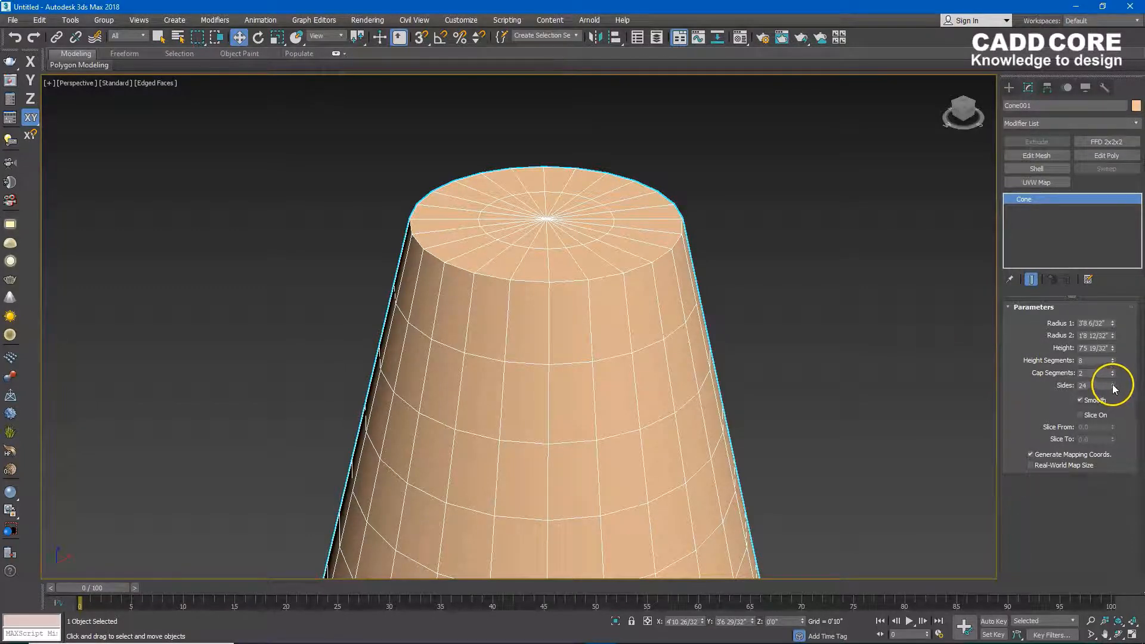
Try the cone with 3, 5 and 169 sides to compare its roundness.
left_click_drag(1113, 386, 1114, 404)
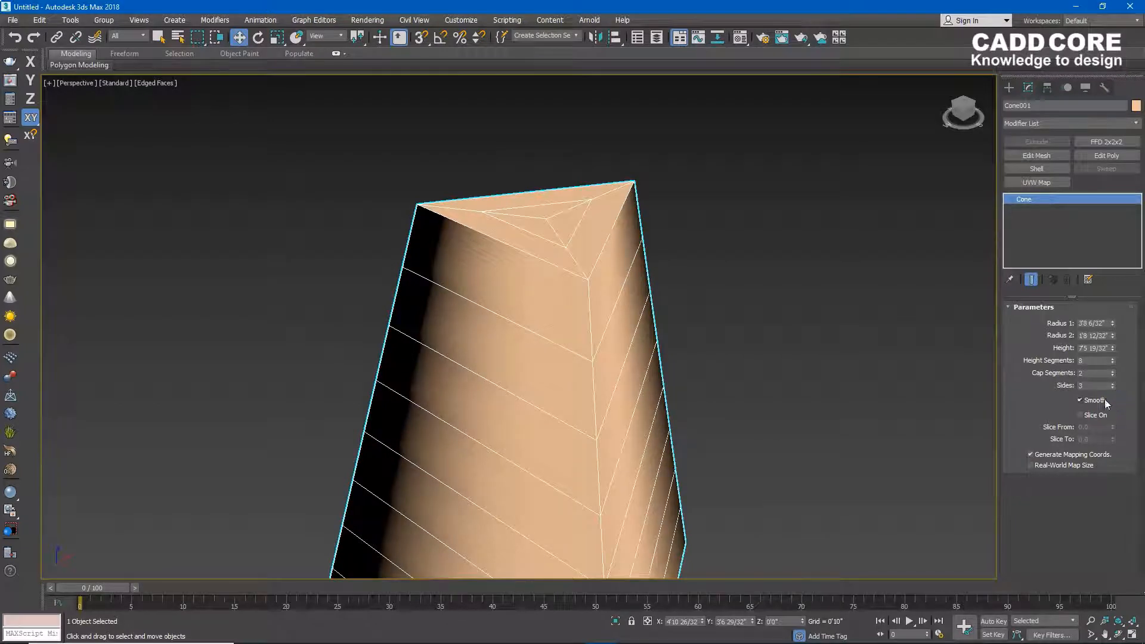
scroll(553, 238, "down", 2)
middle_click_drag(575, 310, 562, 265)
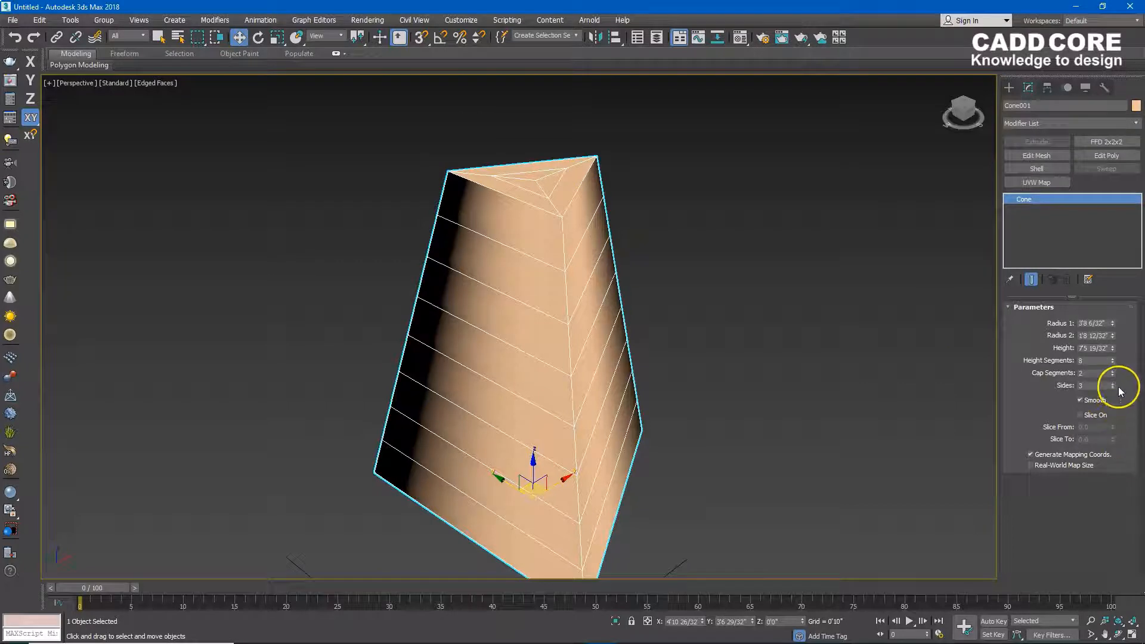
left_click_drag(1111, 389, 1113, 387)
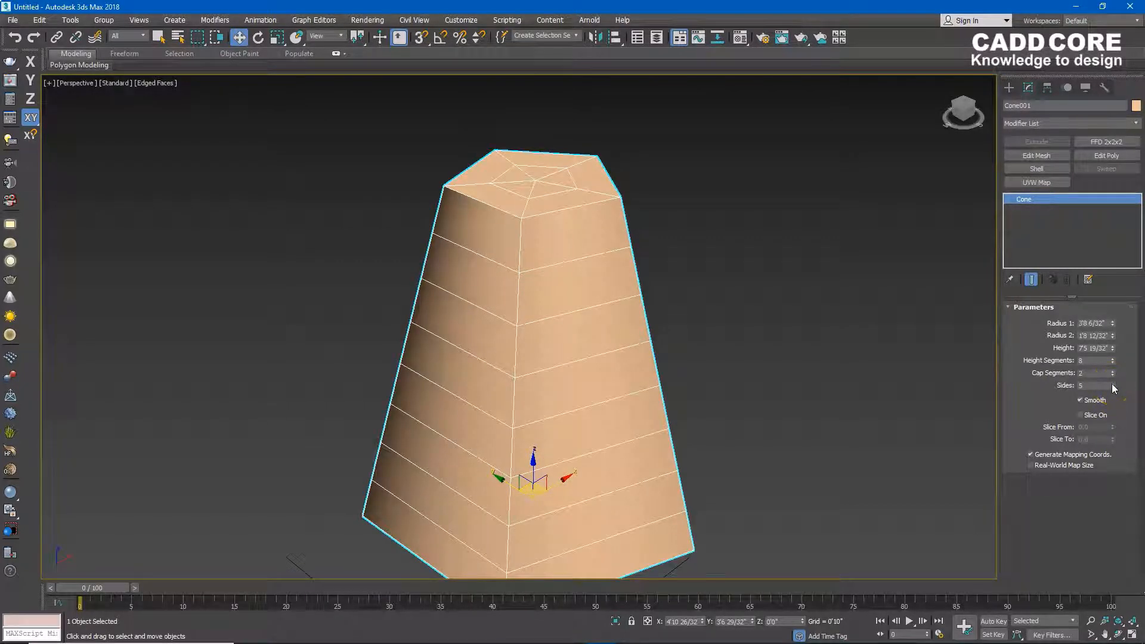
left_click_drag(1112, 387, 1112, 340)
left_click(903, 278)
left_click(574, 235)
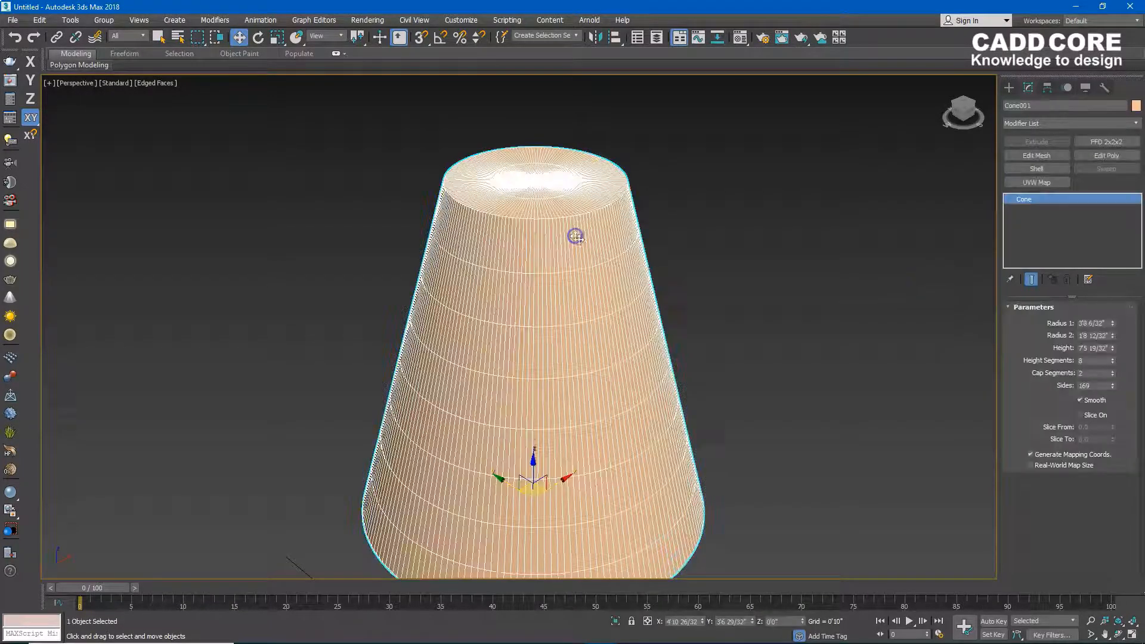
Compare the cone with smoothing off and on at 10 sides, leave Smooth enabled and set the sides to 34.
left_click(1092, 399)
left_click_drag(1113, 385, 1113, 418)
left_click_drag(9, 480, 10, 483)
left_click(1092, 400)
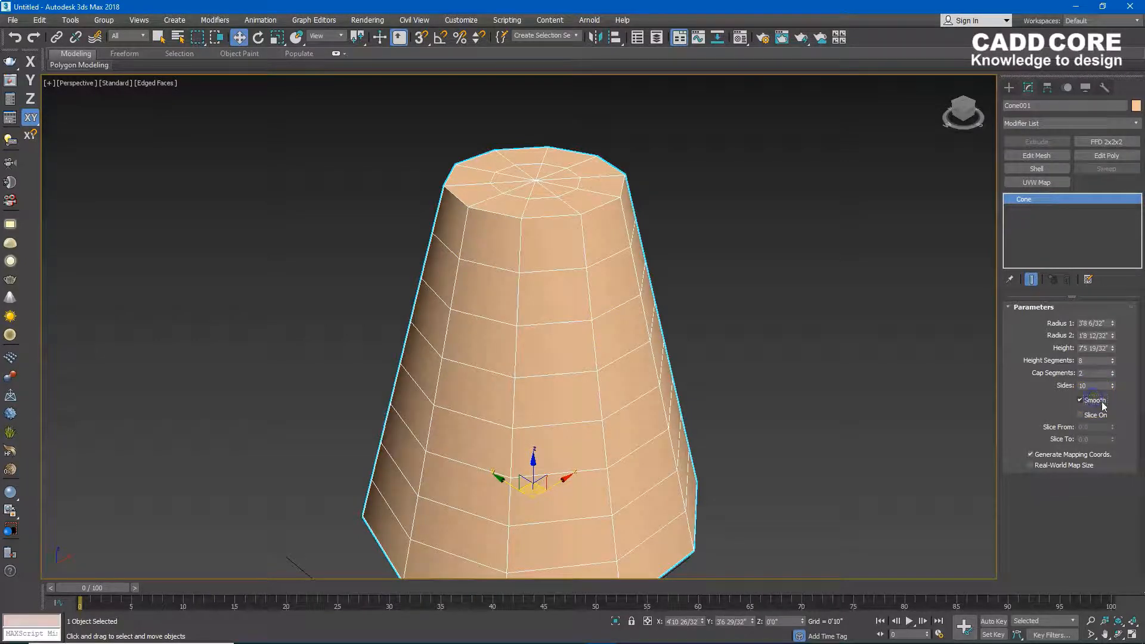
left_click_drag(1113, 387, 1113, 387)
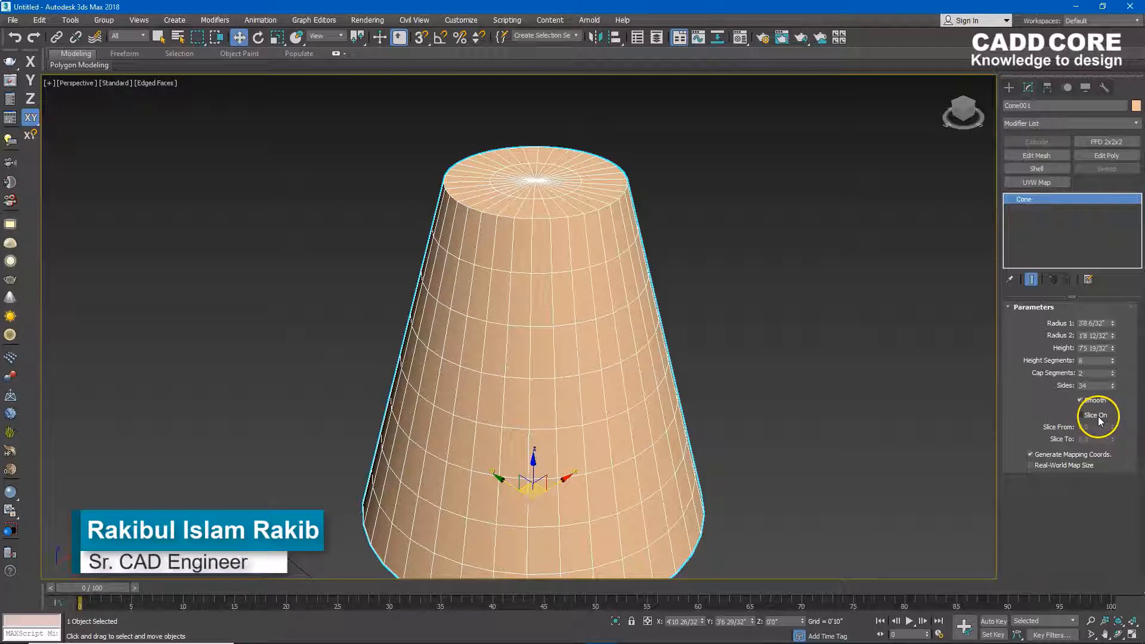
Try slicing the cone with a changed Slice From angle and switch slicing back off.
left_click(1100, 421)
left_click_drag(1113, 428, 1066, 428)
left_click(1095, 415)
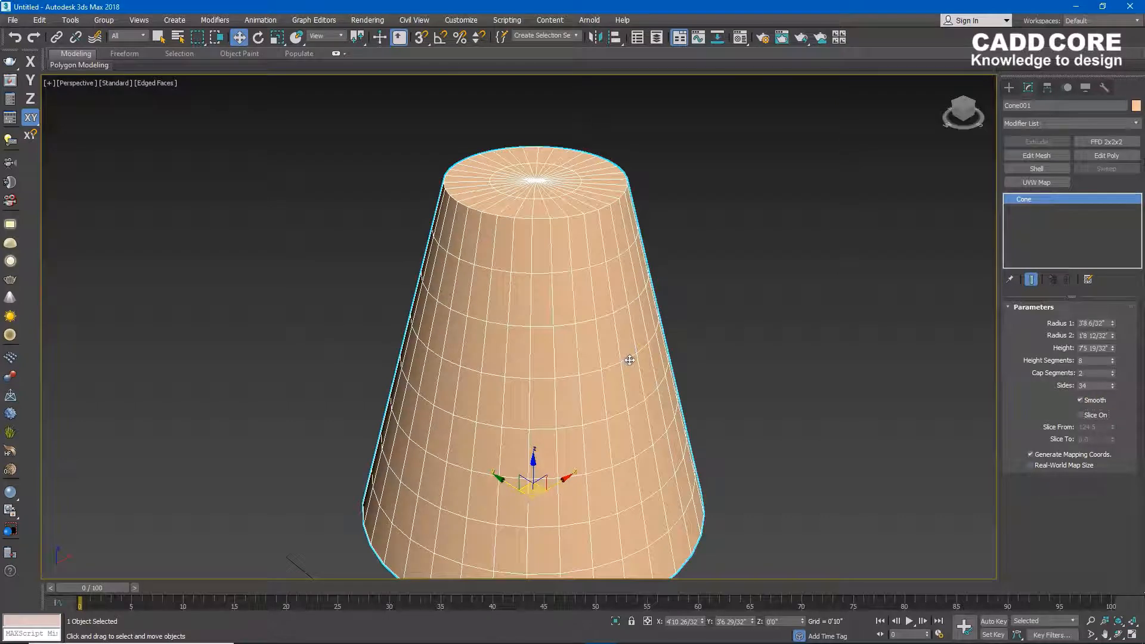
Create a GeoSphere beside the cone with a radius of about 8'5 21/32".
left_click(1009, 88)
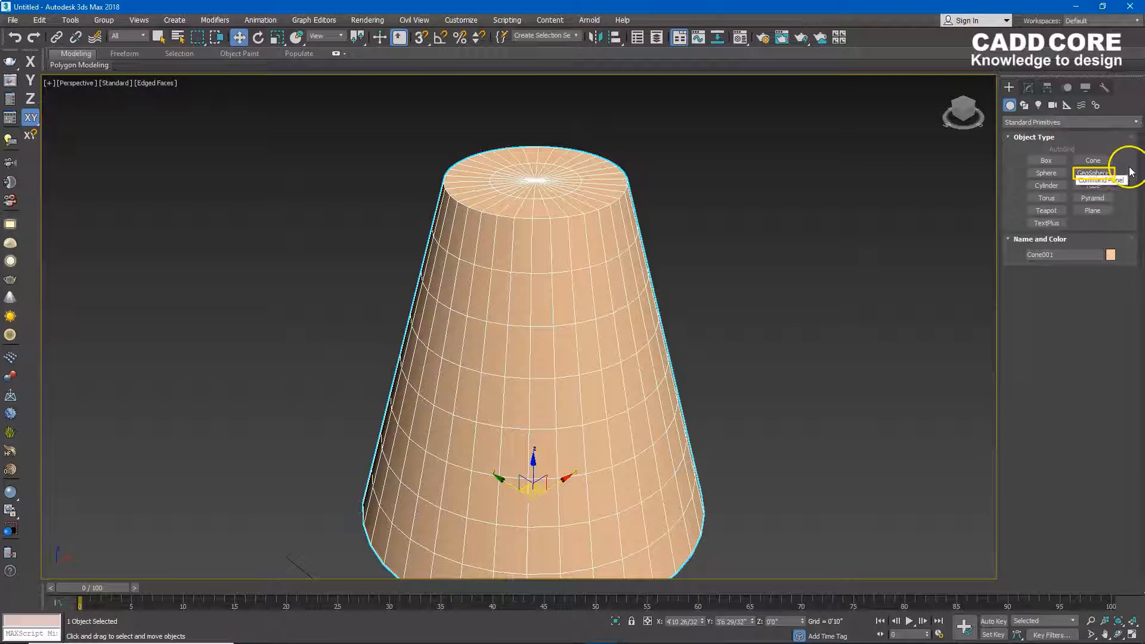
left_click(1107, 174)
scroll(742, 307, "down", 5)
middle_click_drag(741, 306, 545, 316)
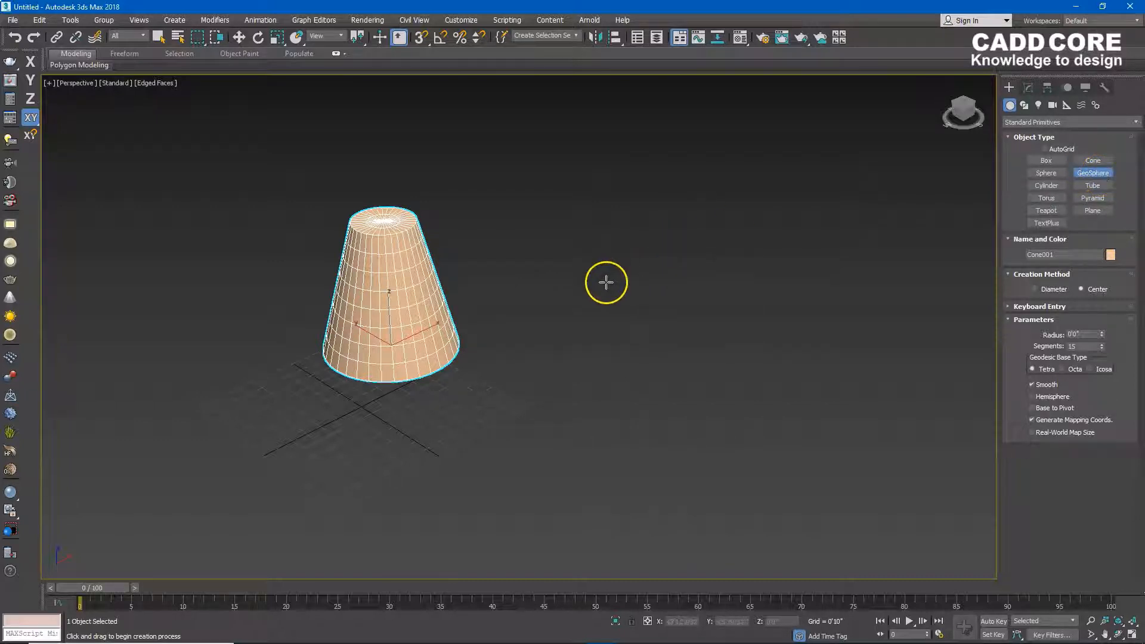
left_click_drag(624, 263, 623, 329)
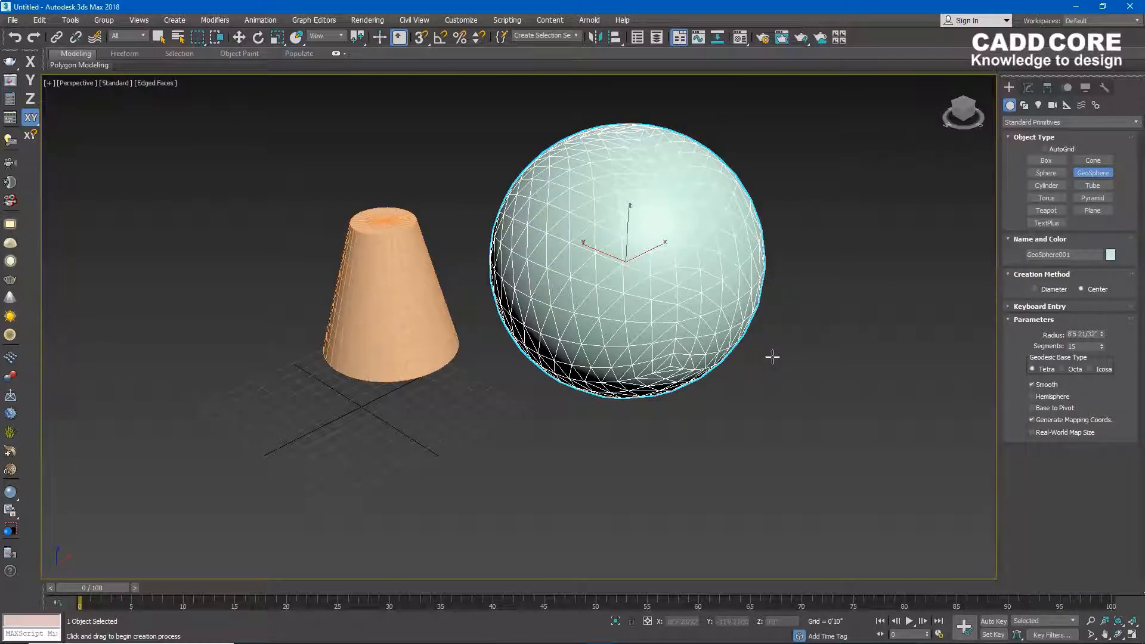
Create a standard sphere of about 8'5 30/32" radius beside the geosphere and compare their surface meshes.
left_click(1046, 172)
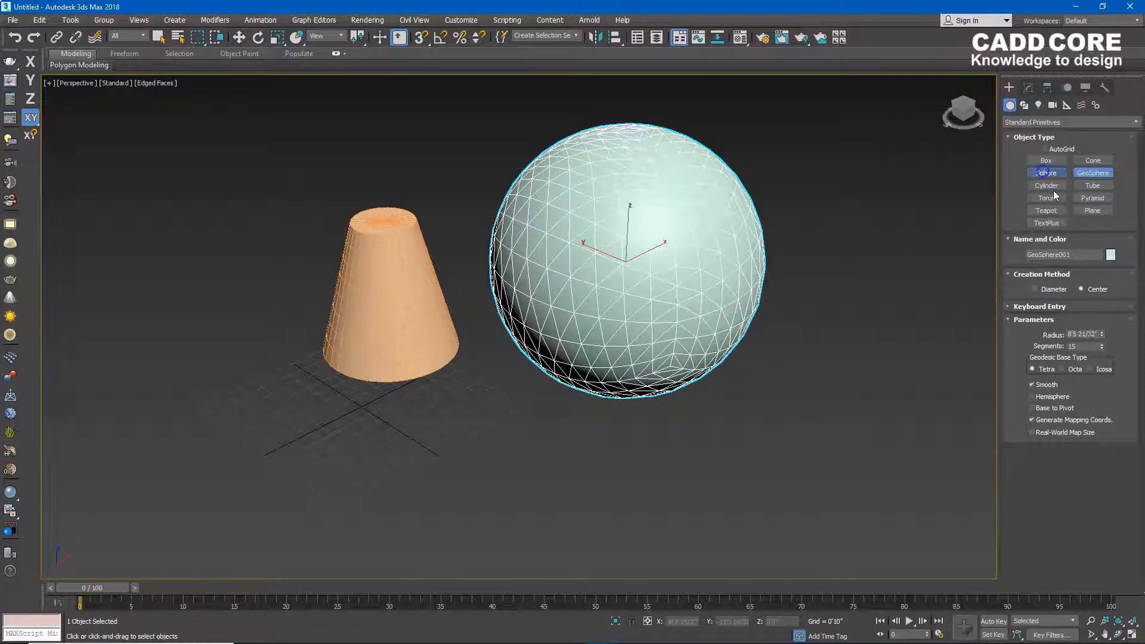
middle_click_drag(829, 352, 612, 274)
left_click_drag(612, 274, 649, 345)
scroll(266, 245, "up", 2)
middle_click_drag(255, 253, 289, 289)
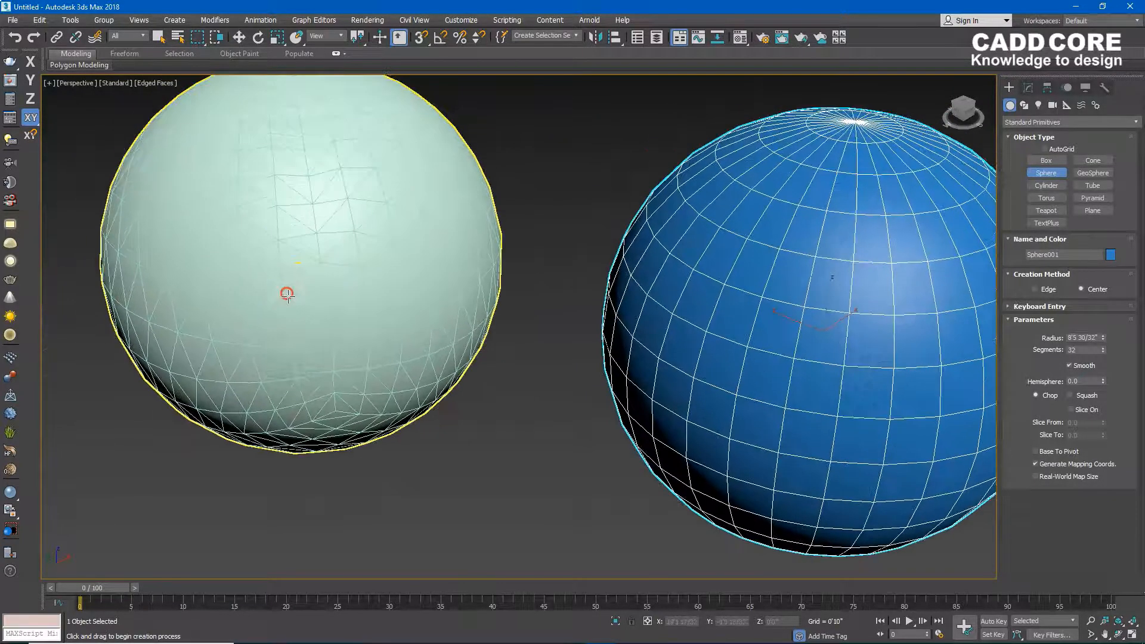
scroll(286, 231, "down", 2)
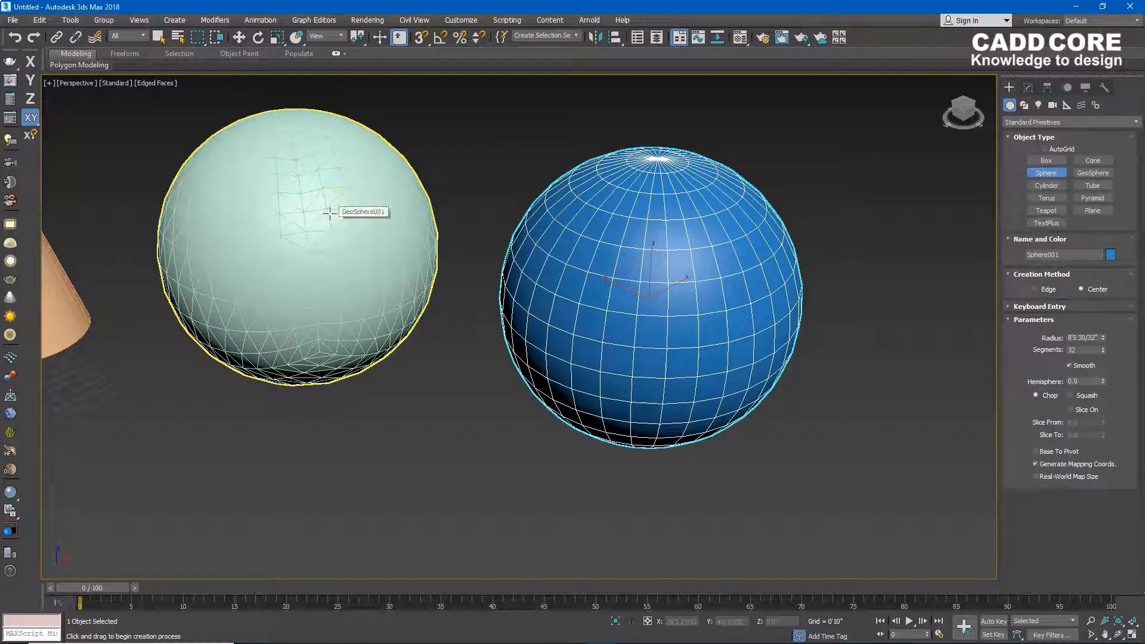
Select the geosphere and set its radius to about 9'0 25/32" and its segments to 63.
right_click(465, 151)
left_click(348, 235)
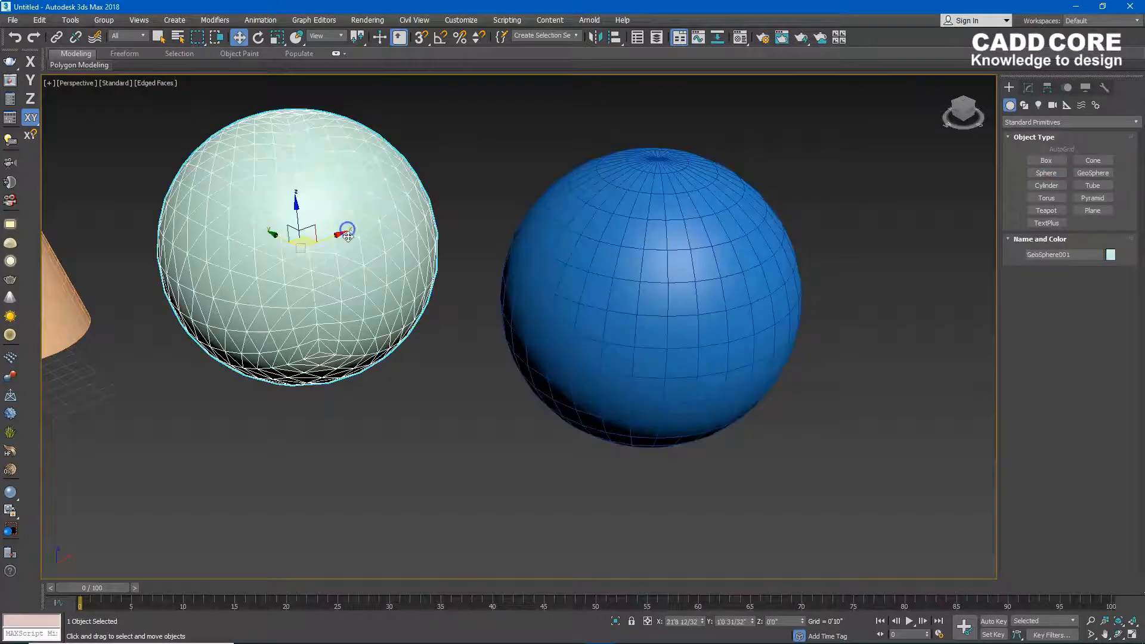
left_click(1028, 87)
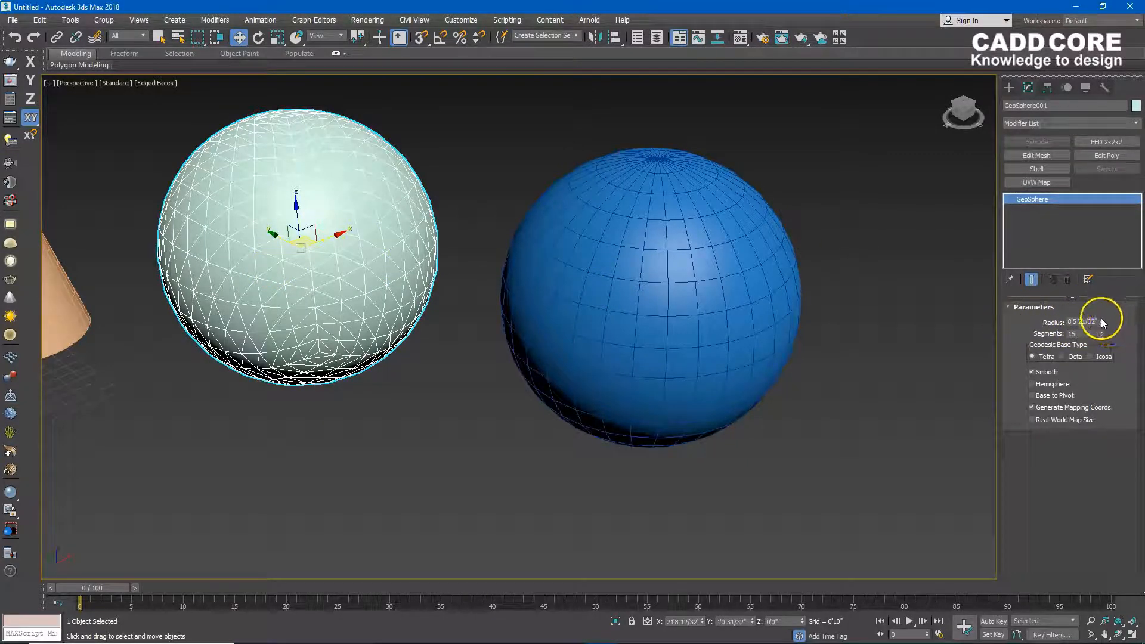
mouse_move(1101, 320)
left_mouse_down()
mouse_move(1103, 300)
mouse_move(1099, 341)
mouse_move(1108, 308)
mouse_move(1113, 351)
mouse_move(1115, 314)
mouse_move(1101, 328)
mouse_move(1102, 305)
mouse_move(1107, 343)
mouse_move(1107, 285)
mouse_move(1114, 304)
left_mouse_up()
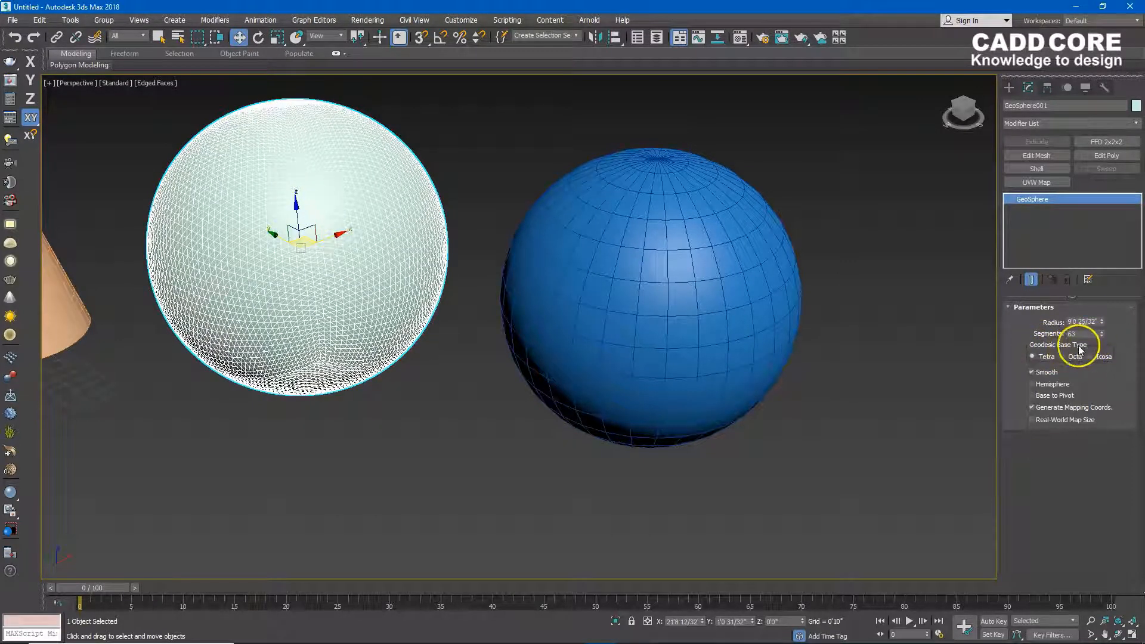
Set the geosphere's geodesic base type to Octa and its segments to 10.
left_click(1068, 358)
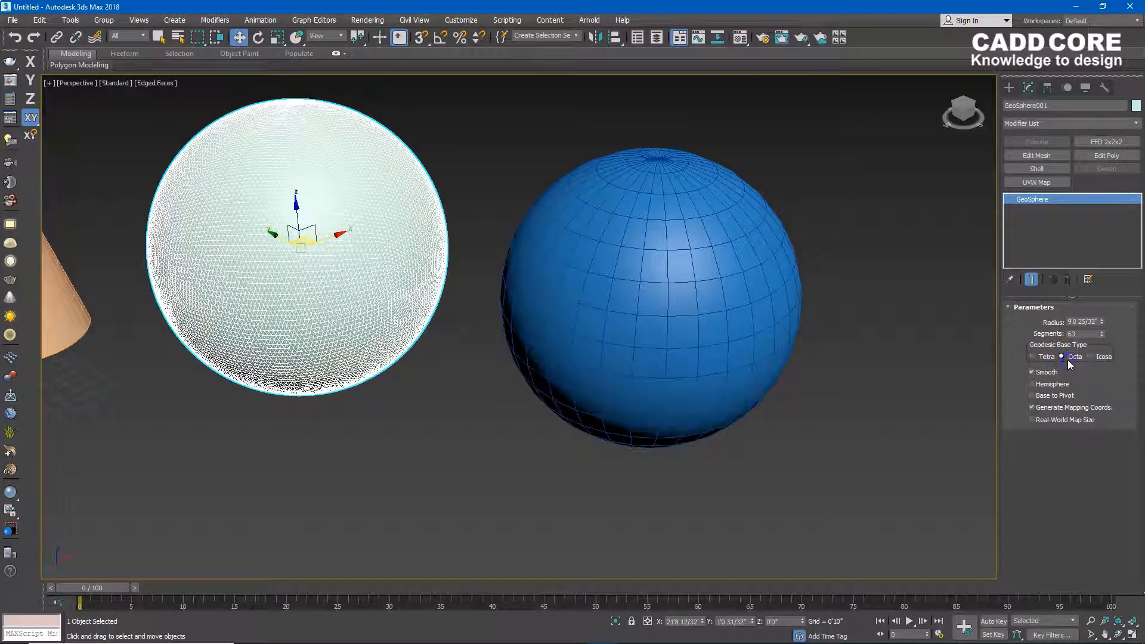
left_click_drag(1102, 336, 1101, 366)
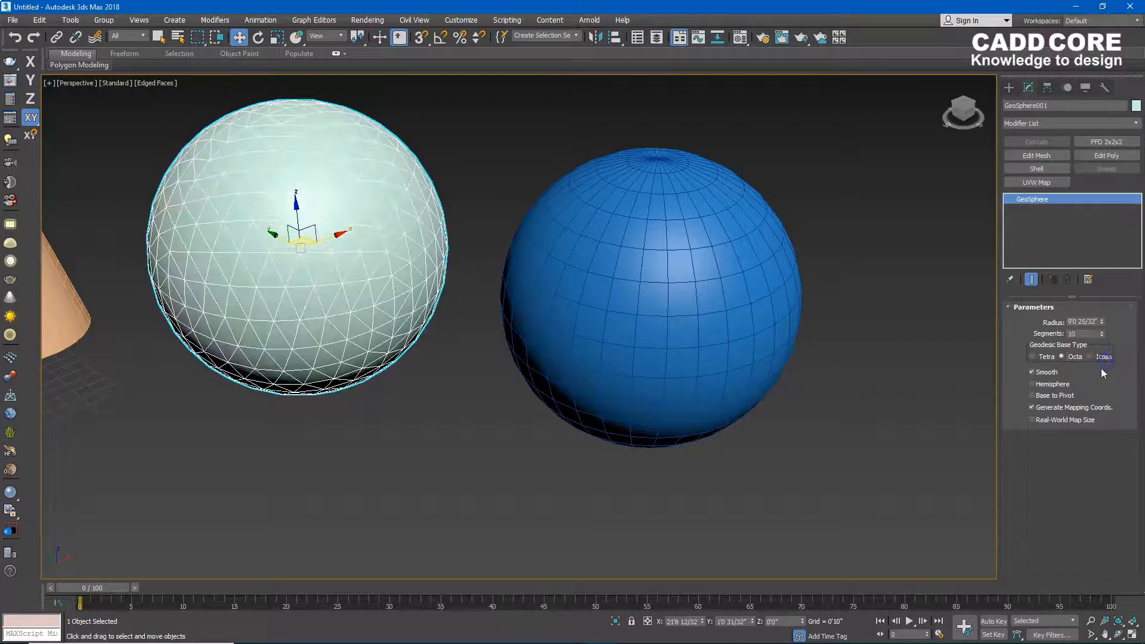
Switch the geosphere to the Icosa base type with Smooth off and set its segments to 8.
left_click(1095, 357)
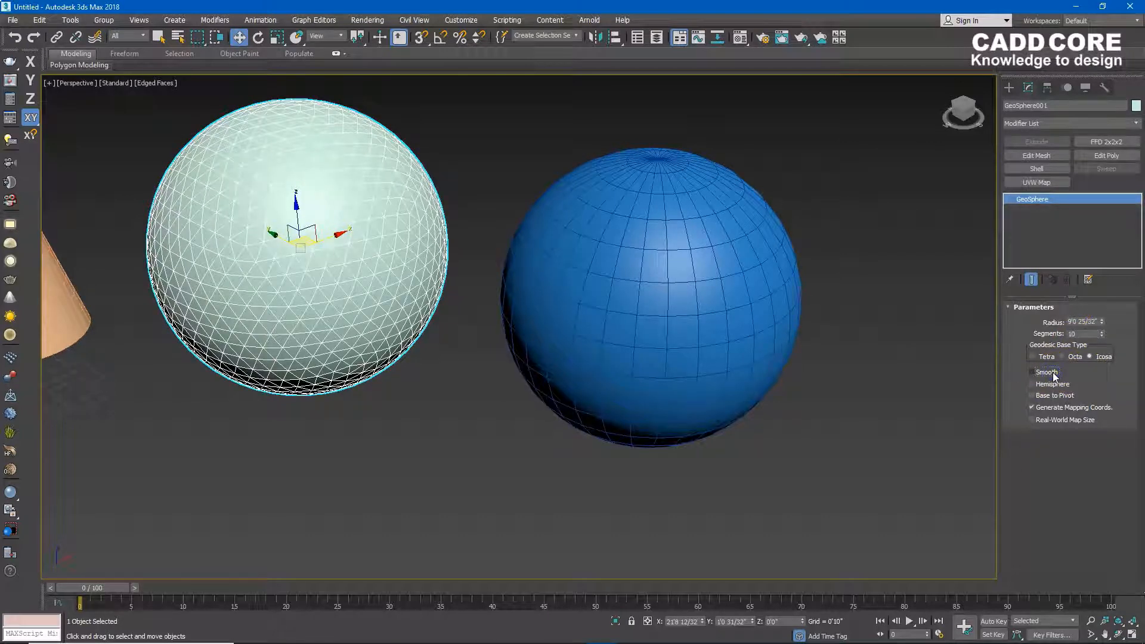
scroll(230, 286, "up", 6)
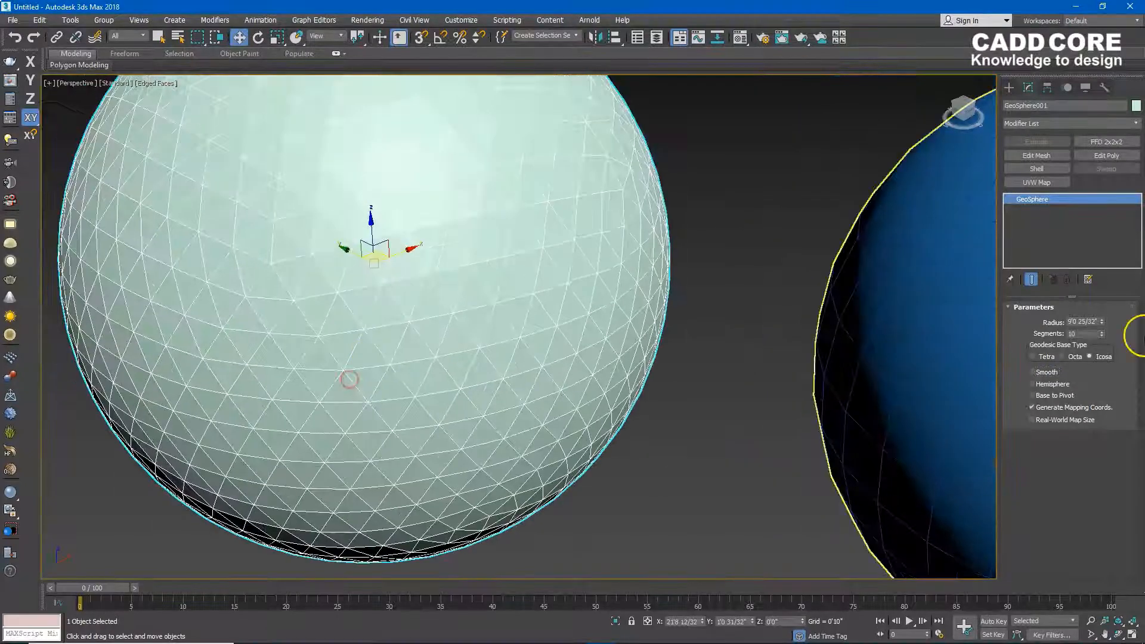
left_click(1102, 336)
left_click(1102, 335)
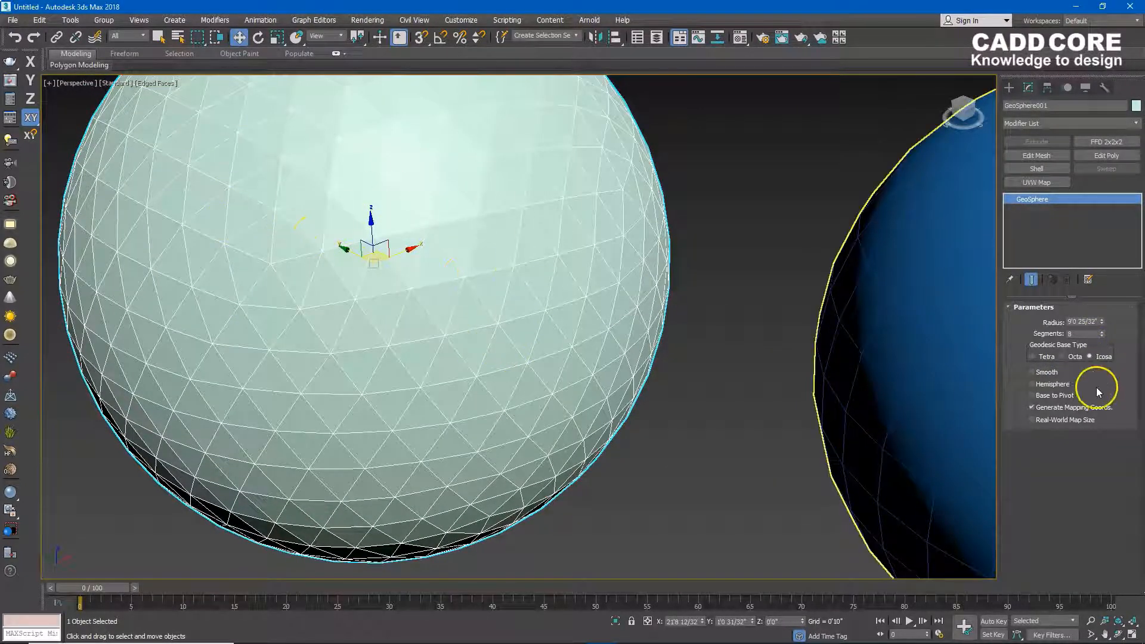
Turn on smoothing for the Icosa geosphere.
left_click(1053, 371)
scroll(472, 320, "down", 5)
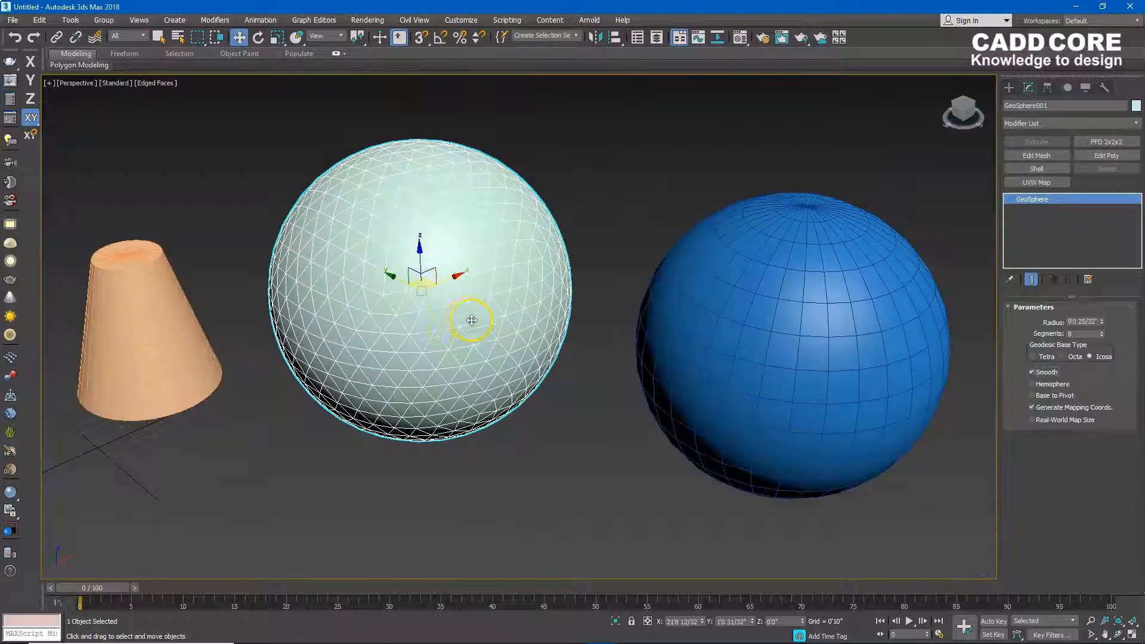
Create a standard tube in front of the two spheres, with radii of about 4'0 22/32" and 3'1 24/32" and a height of about 18'9 9/32".
left_click(1010, 88)
left_click(1093, 186)
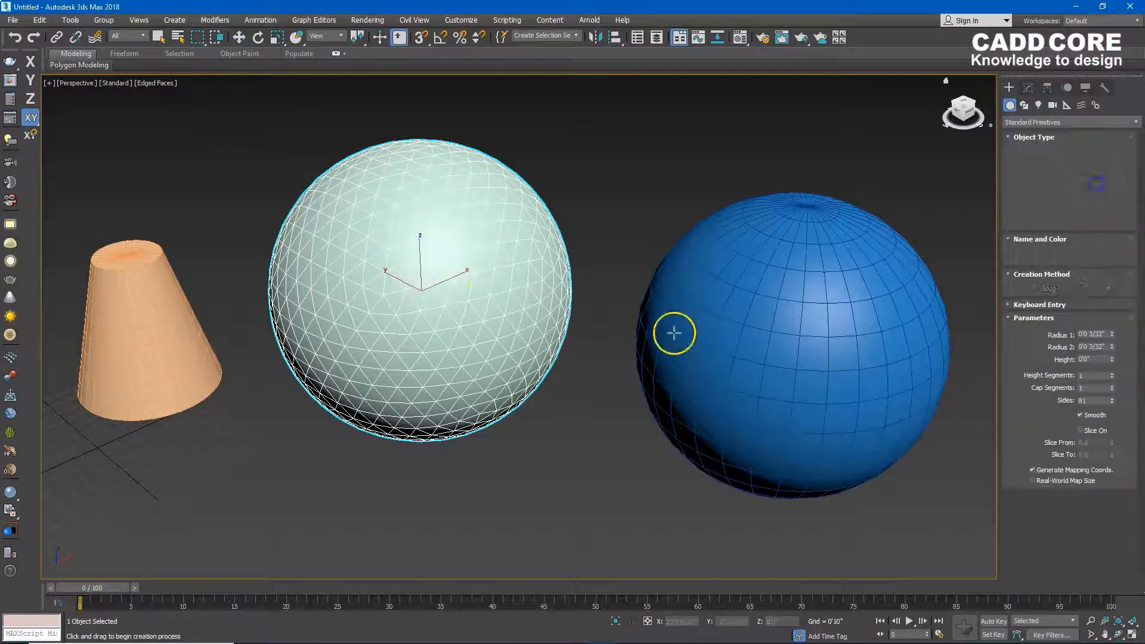
scroll(672, 334, "down", 4)
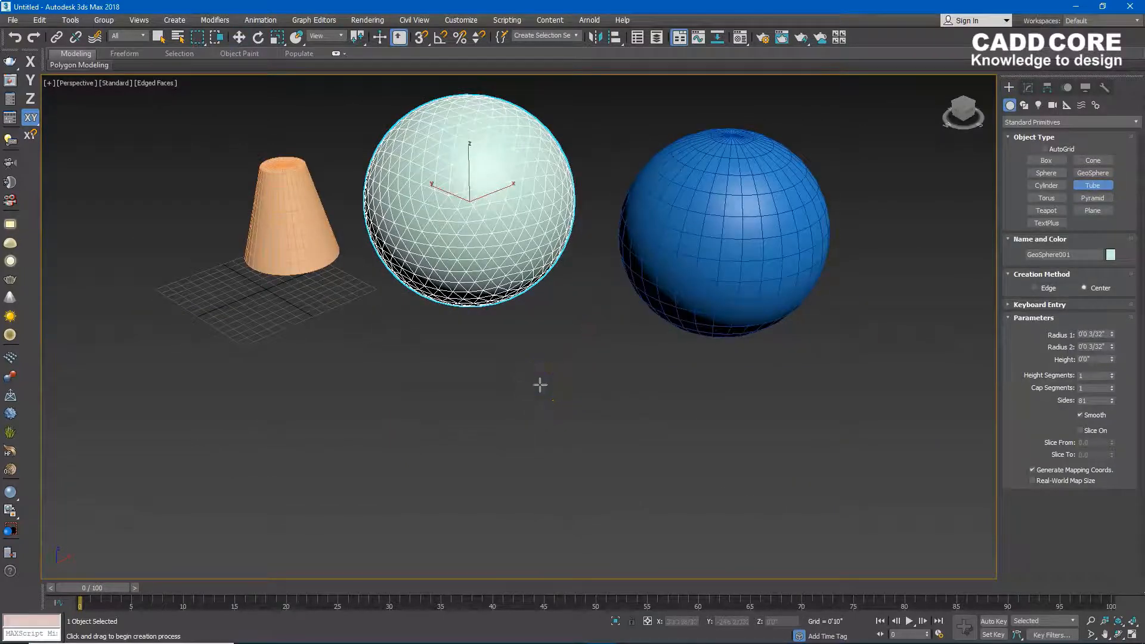
left_click_drag(540, 385, 539, 410)
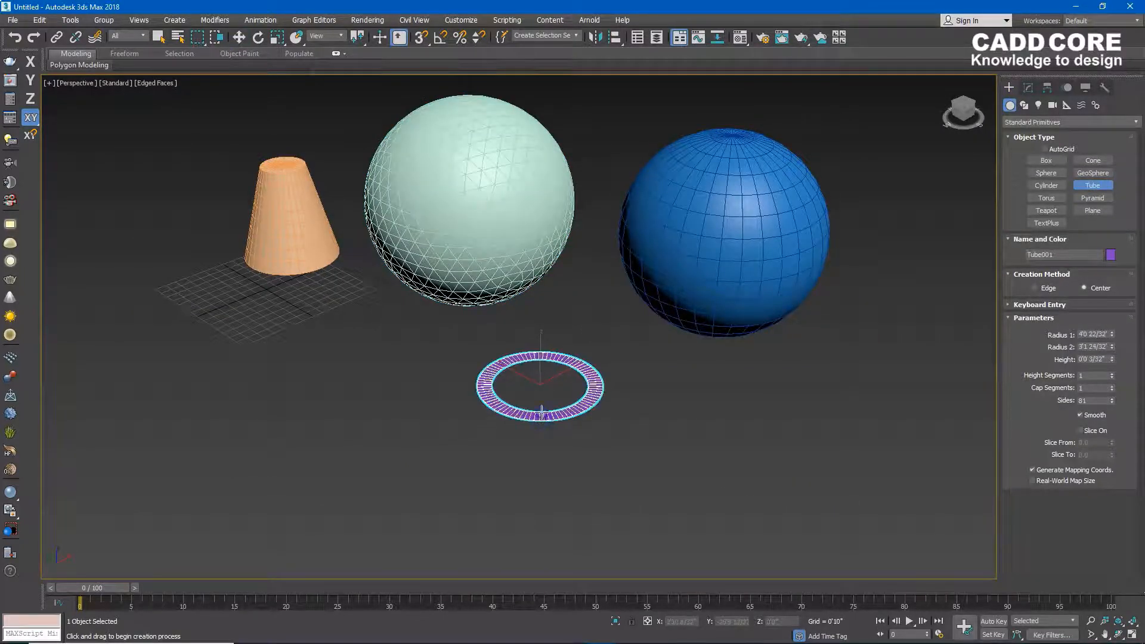
left_click(542, 413)
middle_click_drag(536, 197, 539, 315)
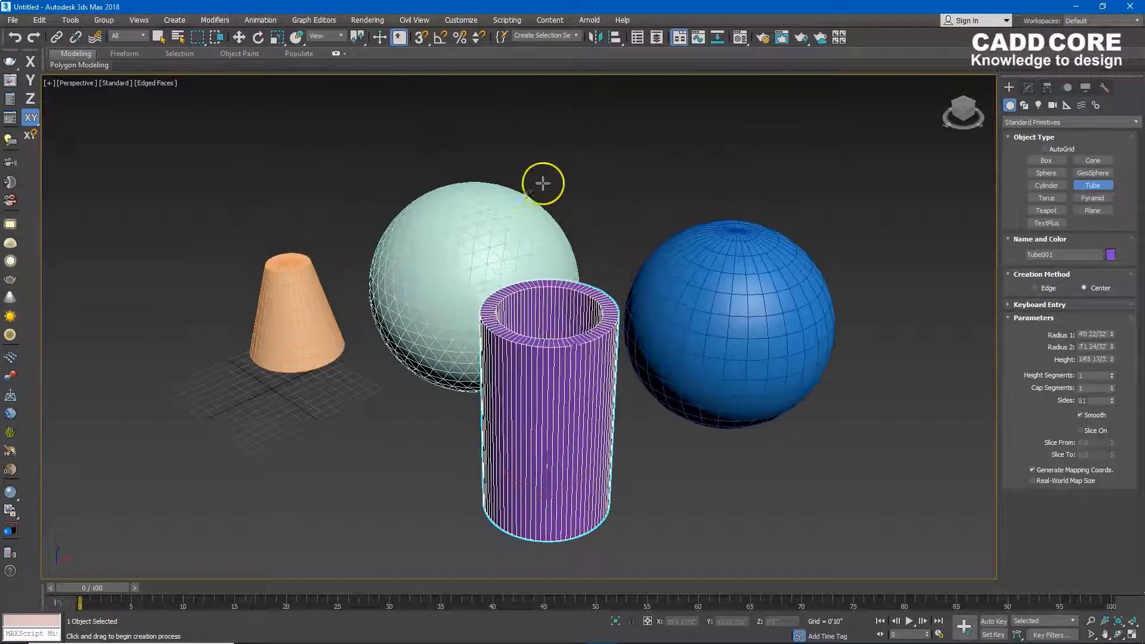
left_click(600, 106)
right_click(600, 106)
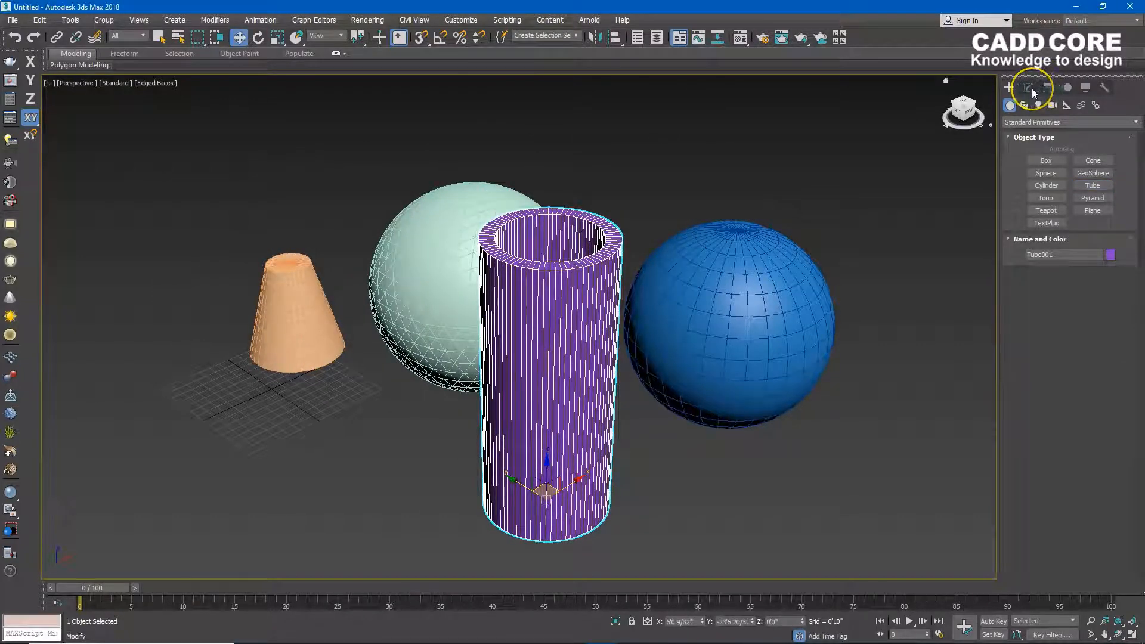
Adjust the tube's Radius 1 to about 4'1 5/32", Radius 2 to about 2'6 18/32" and height to about 19'10".
left_click(1032, 88)
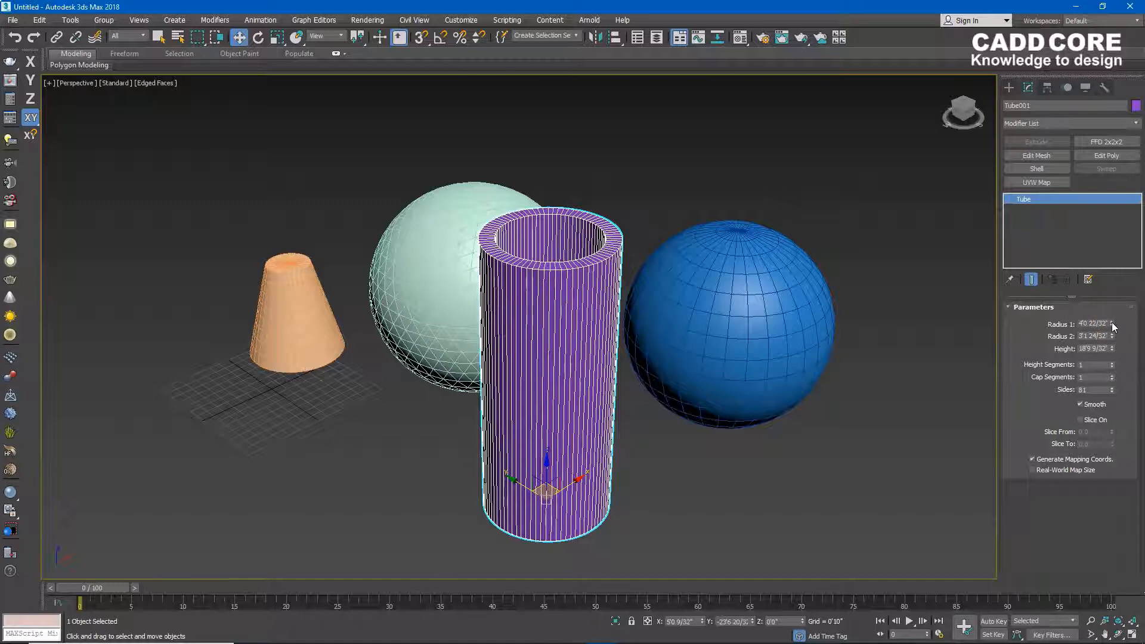
left_click_drag(1111, 322, 1124, 367)
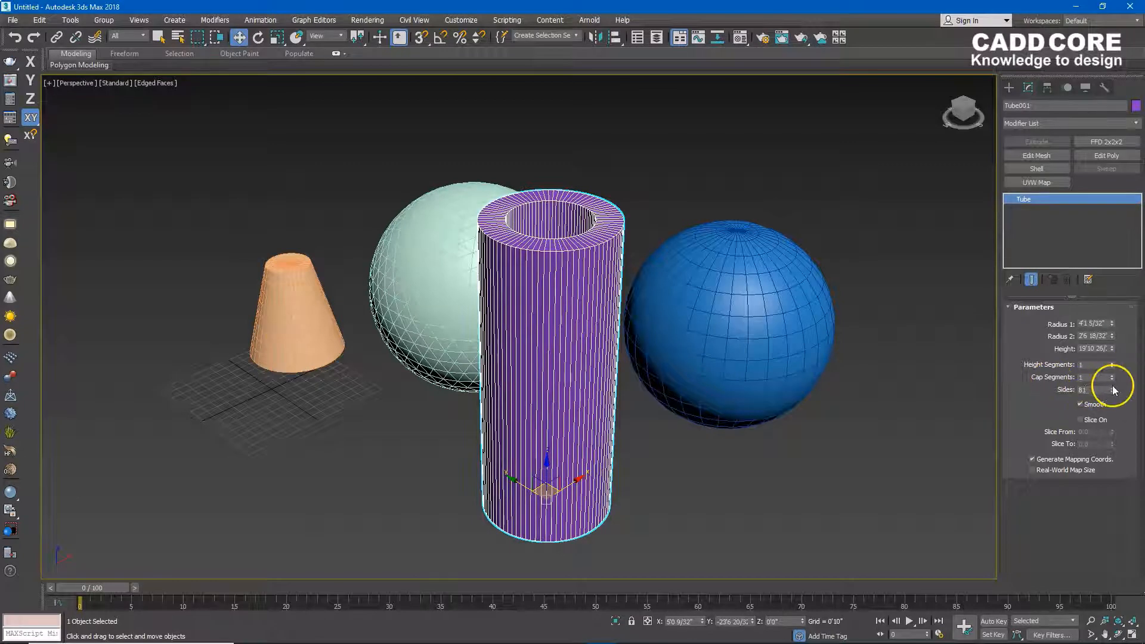
Try the tube with only 3 sides, and set its number of sides to 26.
scroll(506, 243, "up", 3)
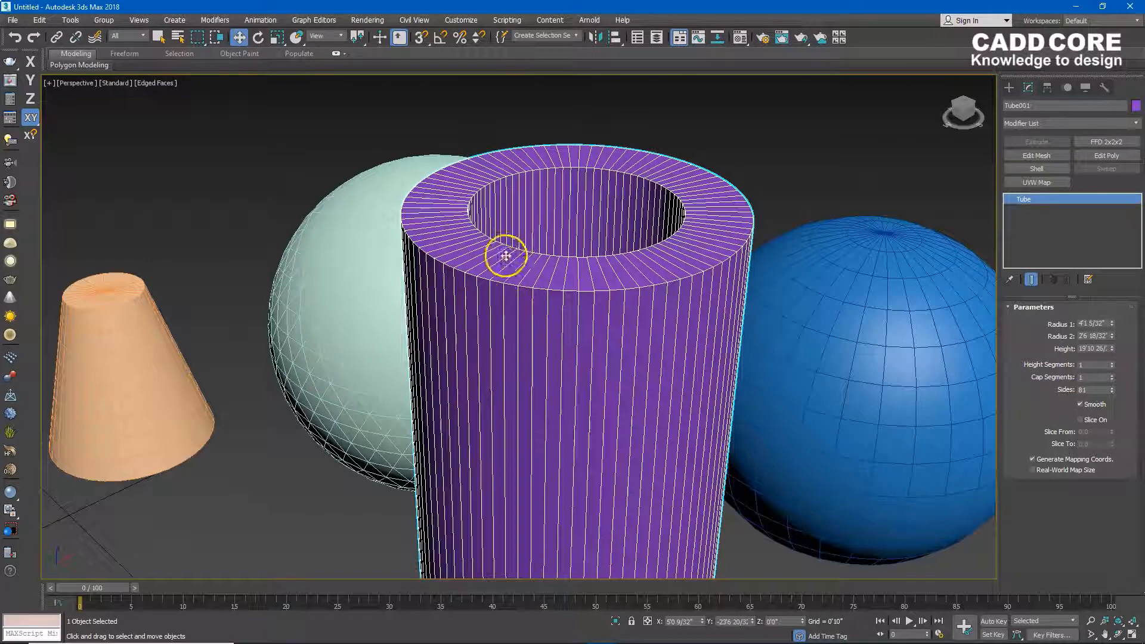
scroll(506, 255, "up", 3)
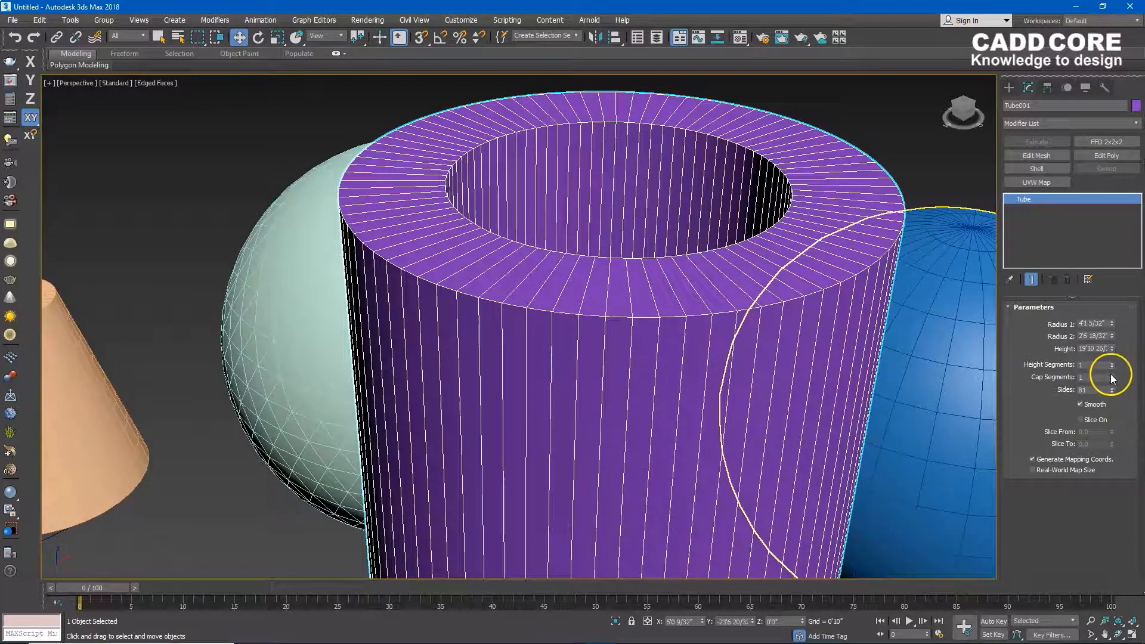
left_click_drag(1112, 378, 1126, 435)
scroll(567, 332, "down", 6)
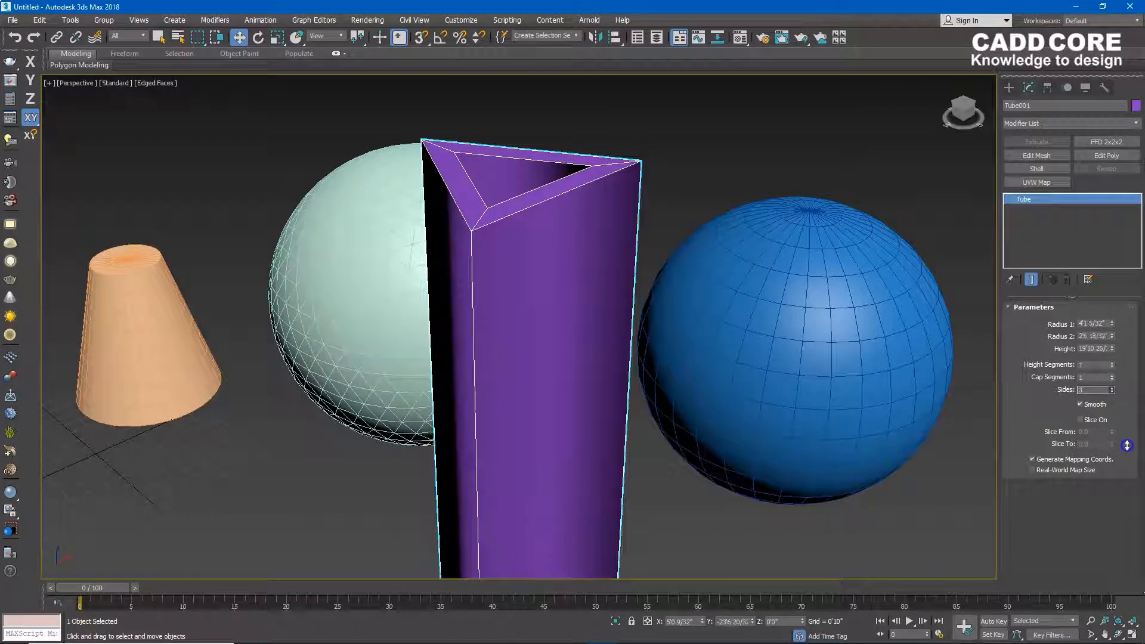
mouse_move(1113, 388)
left_mouse_down()
mouse_move(1113, 296)
mouse_move(1125, 375)
left_mouse_up()
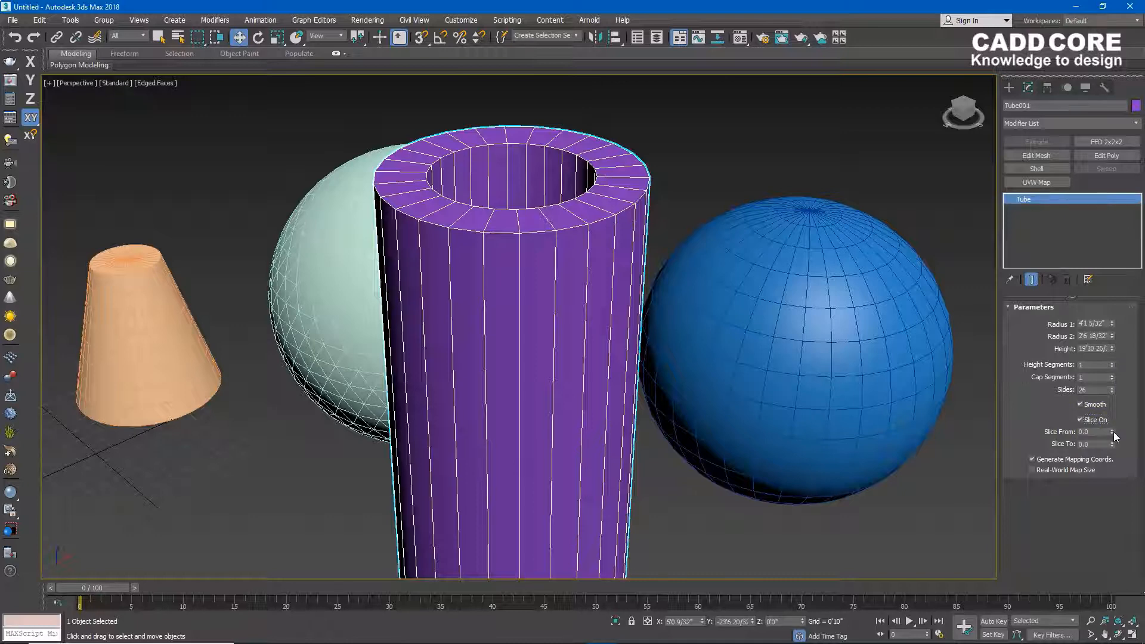
Try slicing the tube with Slice From at -80, and turn the slice off again.
left_click_drag(1113, 434, 194, 528)
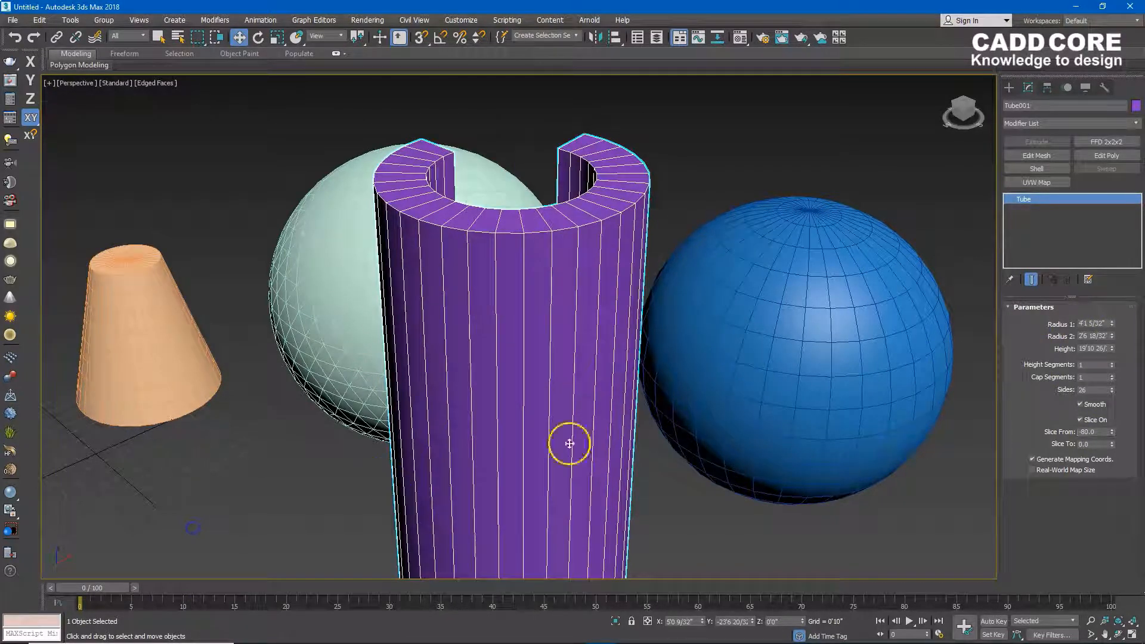
left_click(1091, 418)
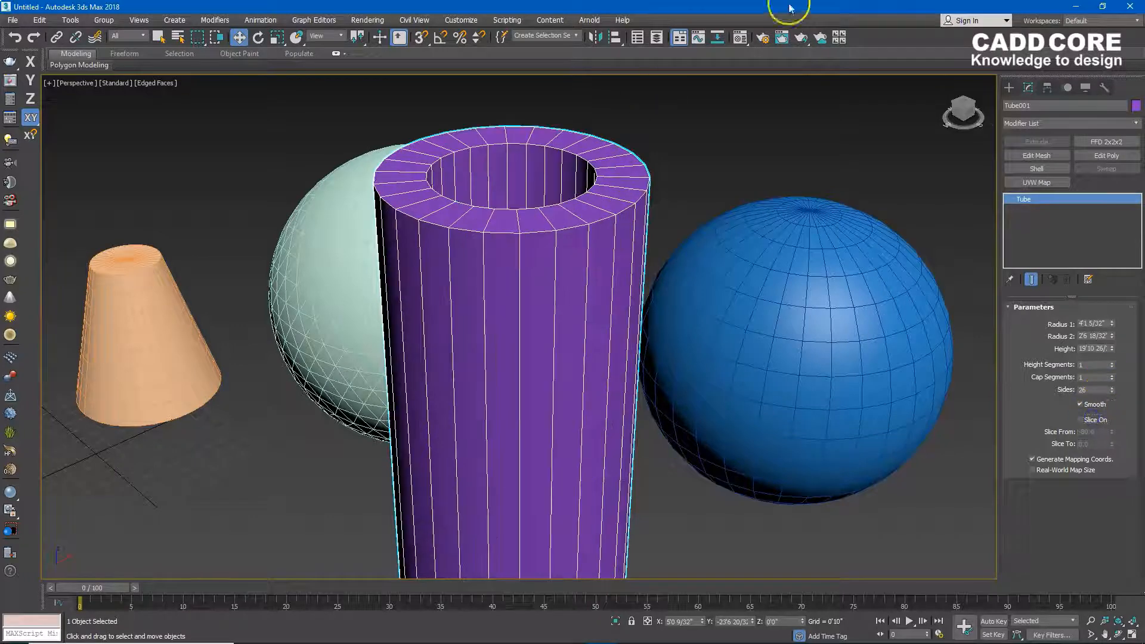
Open the creation options for standard primitives.
left_click(1011, 88)
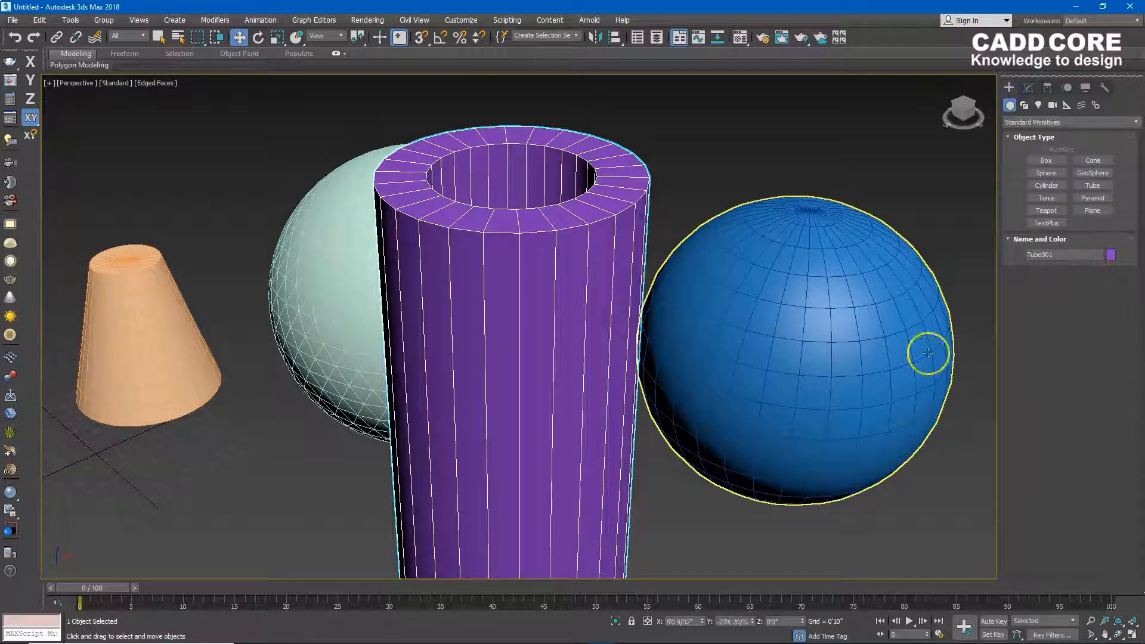